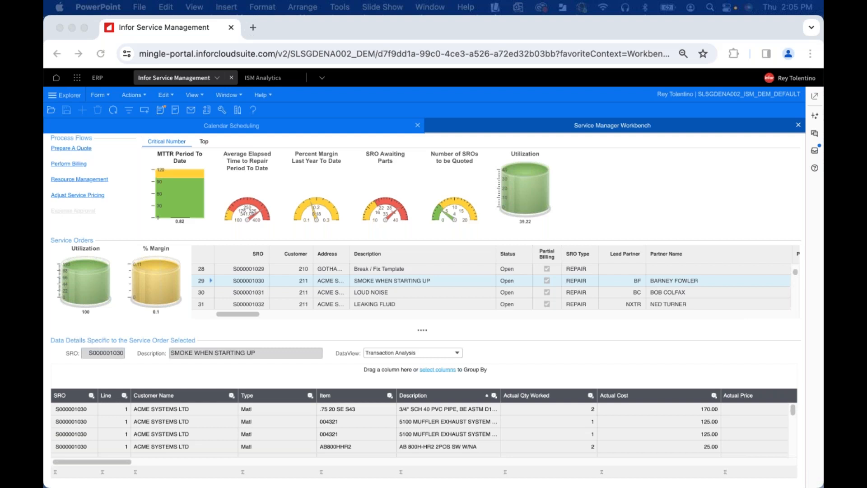
- Switch to the Calendar Scheduling form and select the PUBLIC profile for the calendar
{"action": "left_click", "coordinate": [84, 28]}
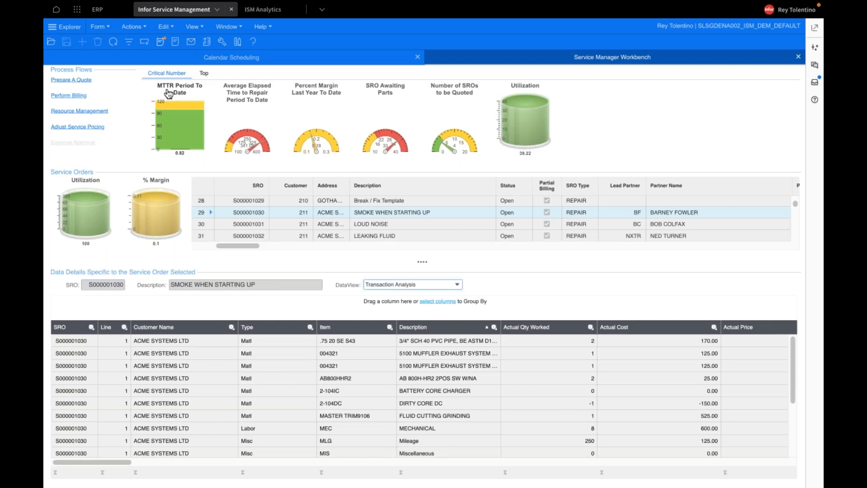
{"action": "left_click", "coordinate": [309, 67]}
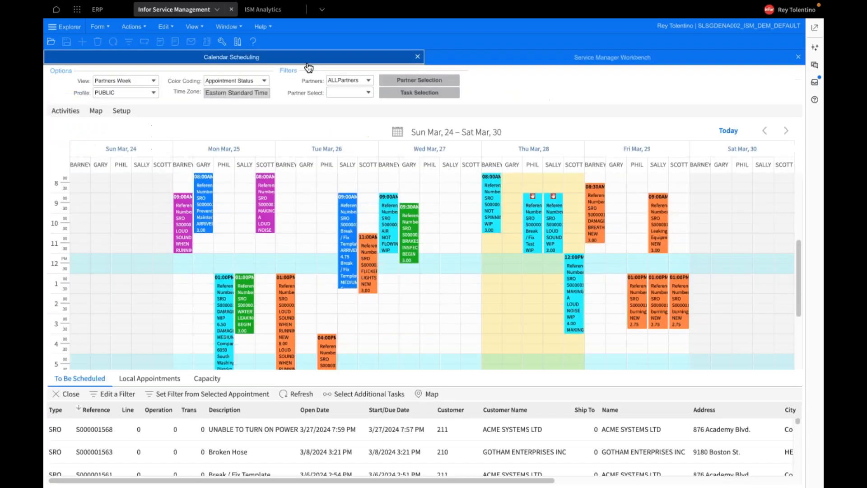
{"action": "left_click", "coordinate": [154, 92]}
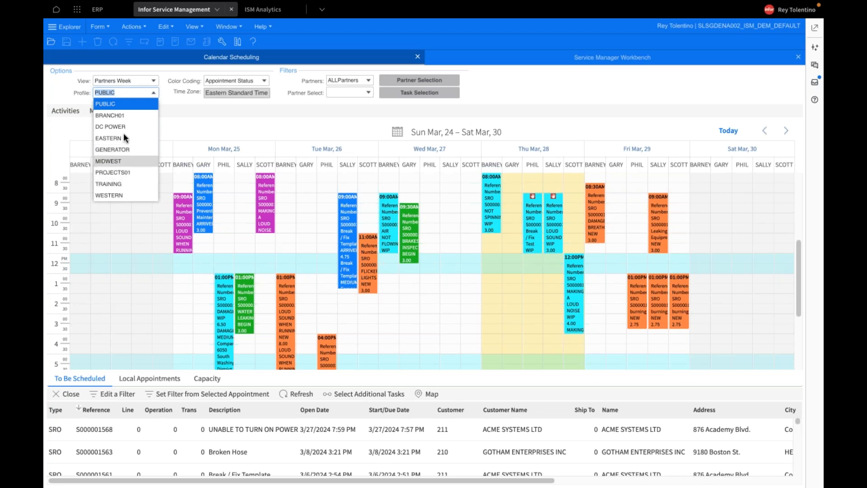
{"action": "left_click", "coordinate": [132, 104]}
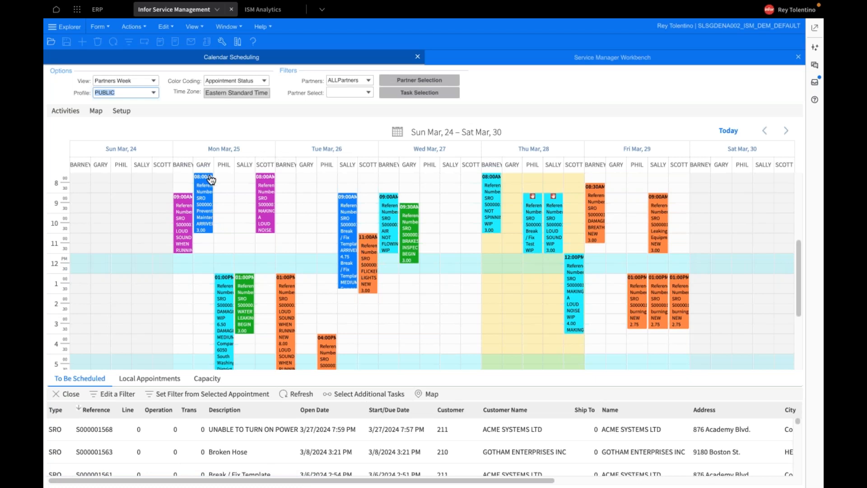
- Examine the partners' appointments for Mar 24–30 across the early, working and evening hours
{"action": "mouse_move", "coordinate": [210, 179]}
{"action": "scroll", "coordinate": [102, 187], "scroll_direction": "up", "scroll_amount": 2}
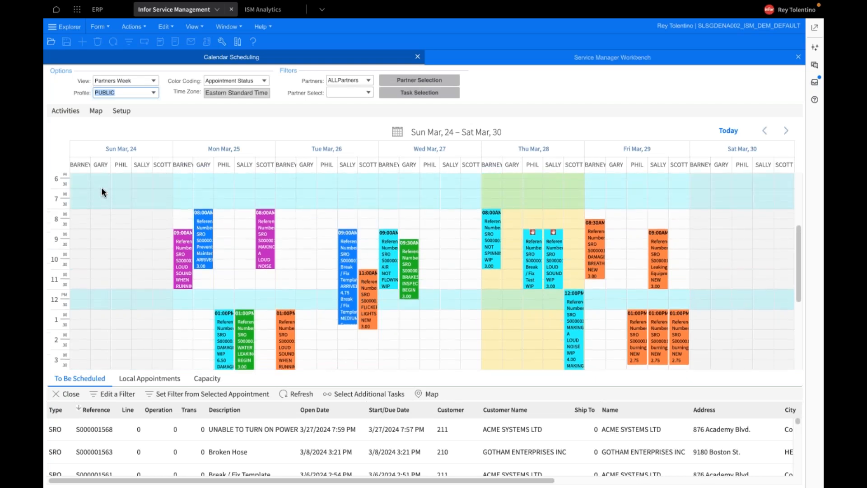
{"action": "scroll", "coordinate": [103, 188], "scroll_direction": "down", "scroll_amount": 2}
{"action": "scroll", "coordinate": [102, 187], "scroll_direction": "down", "scroll_amount": 2}
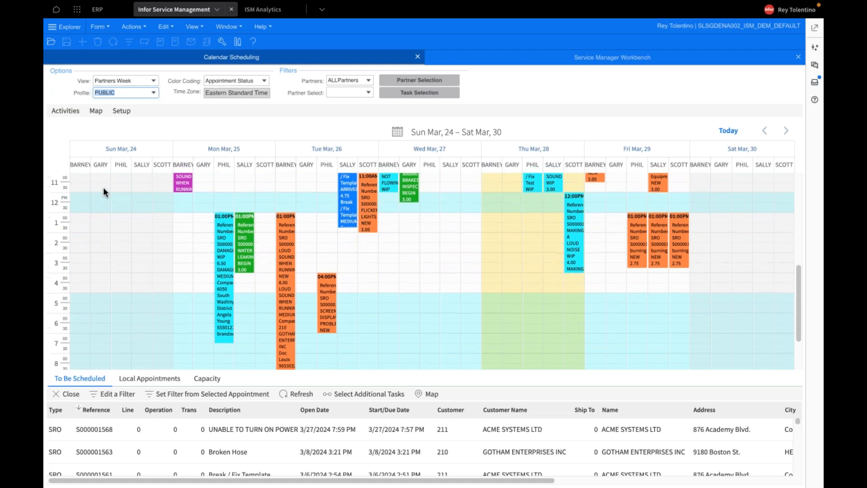
{"action": "scroll", "coordinate": [102, 188], "scroll_direction": "up", "scroll_amount": 3}
{"action": "scroll", "coordinate": [102, 188], "scroll_direction": "down", "scroll_amount": 1}
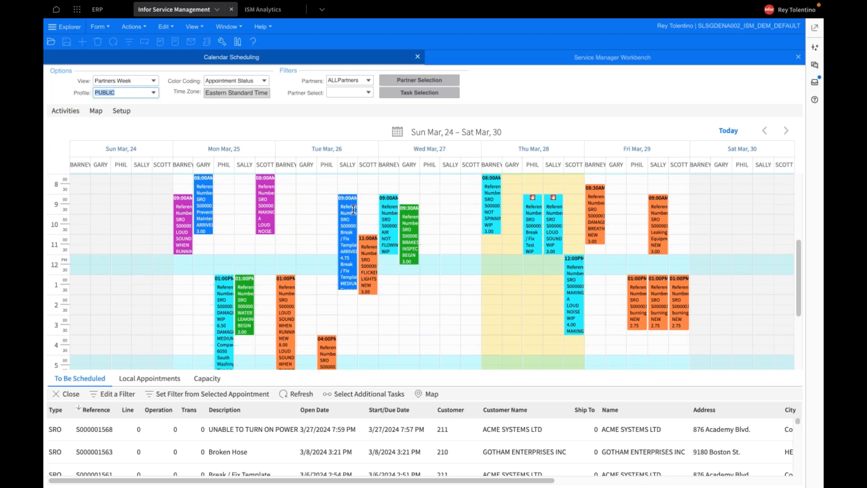
{"action": "mouse_move", "coordinate": [353, 209]}
- Review the actions available for the 8:30 AM appointment on Fri Mar 29, including the additional partners that can be added
{"action": "right_click", "coordinate": [592, 191]}
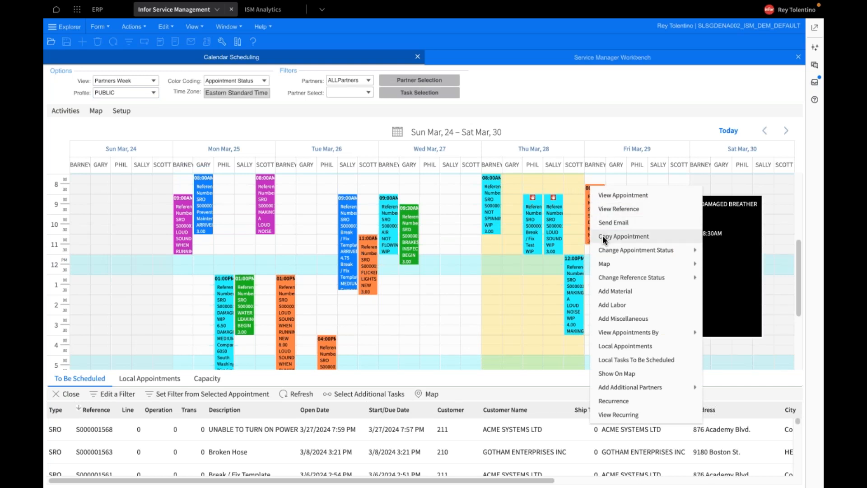
{"action": "mouse_move", "coordinate": [603, 250]}
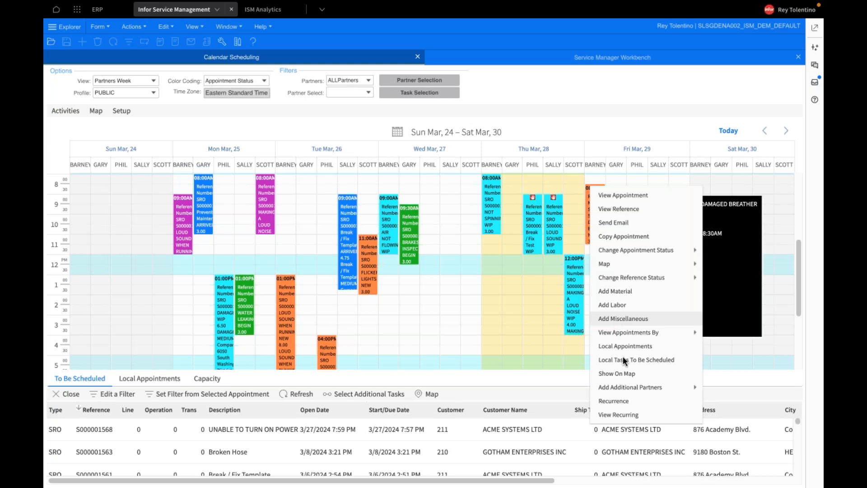
{"action": "mouse_move", "coordinate": [625, 387]}
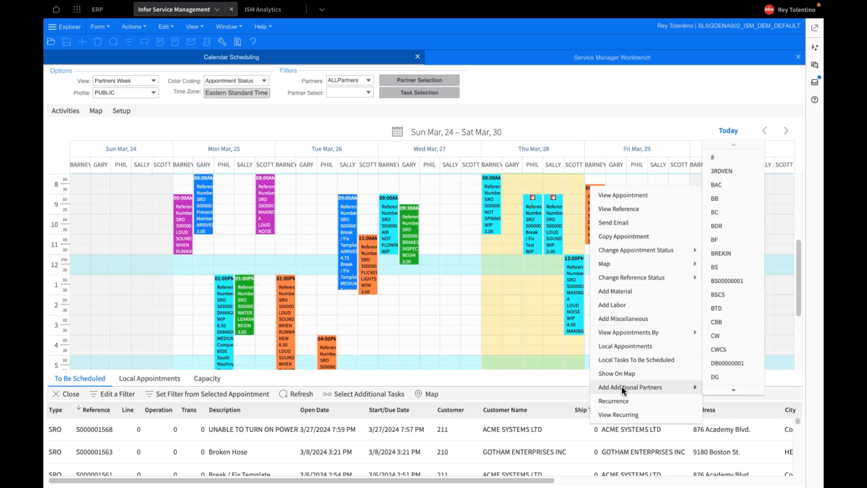
{"action": "left_click", "coordinate": [574, 225]}
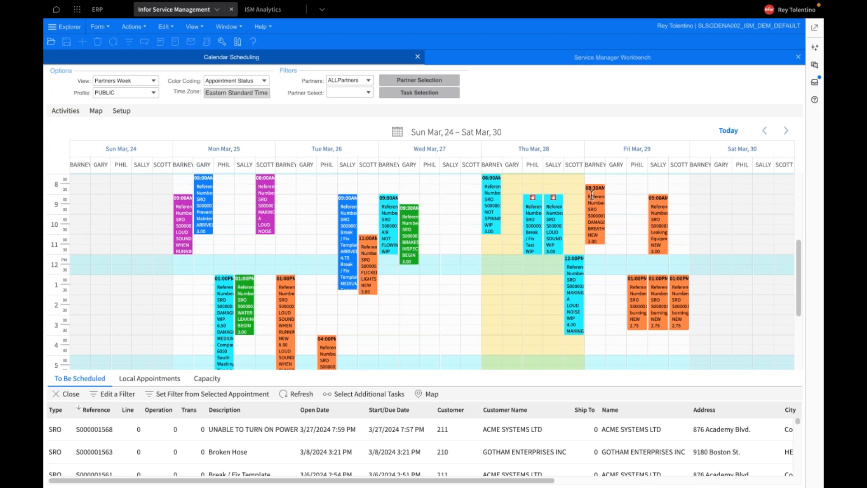
{"action": "mouse_move", "coordinate": [591, 195]}
- Show the calendar in Month view, look ahead to the April 2024 appointments and return to March 2024
{"action": "left_click", "coordinate": [154, 82]}
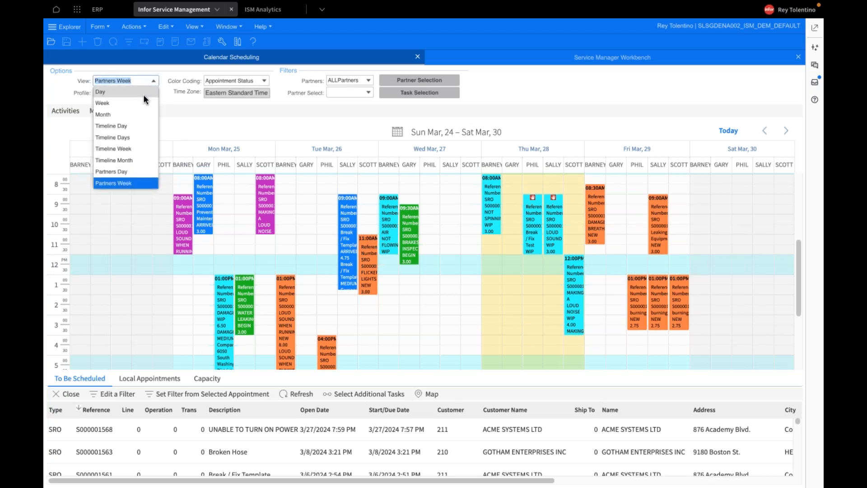
{"action": "left_click", "coordinate": [129, 114]}
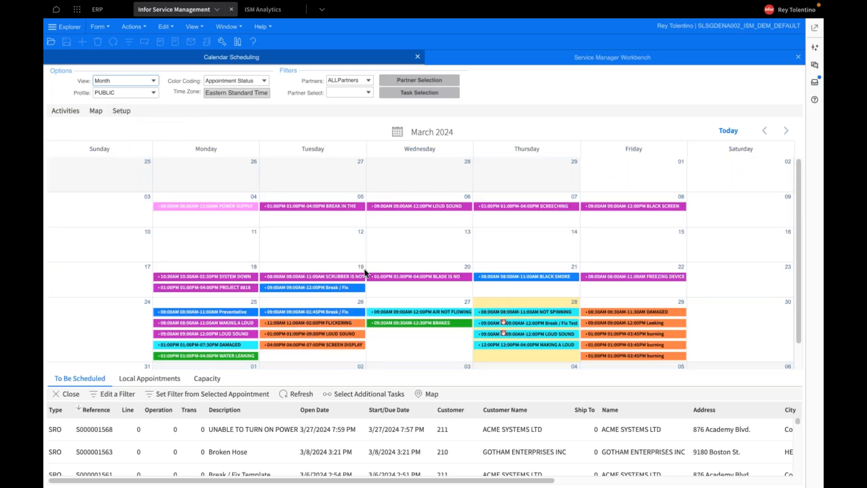
{"action": "scroll", "coordinate": [364, 270], "scroll_direction": "down", "scroll_amount": 1}
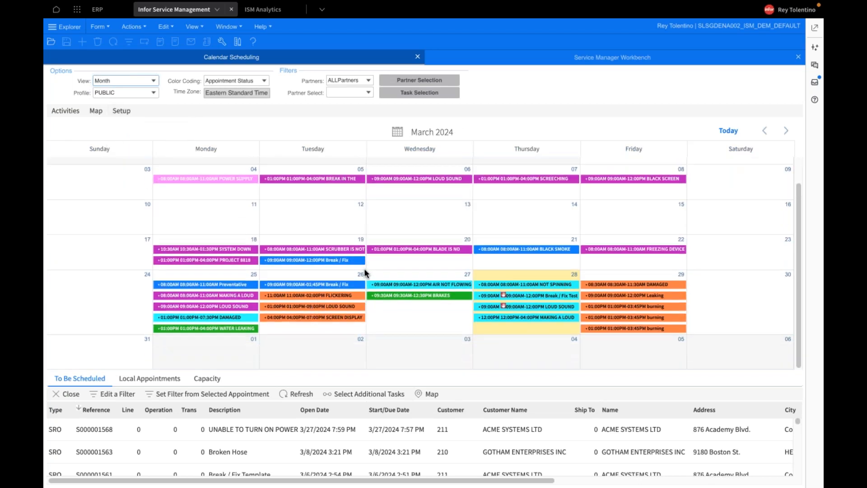
{"action": "left_click", "coordinate": [786, 130]}
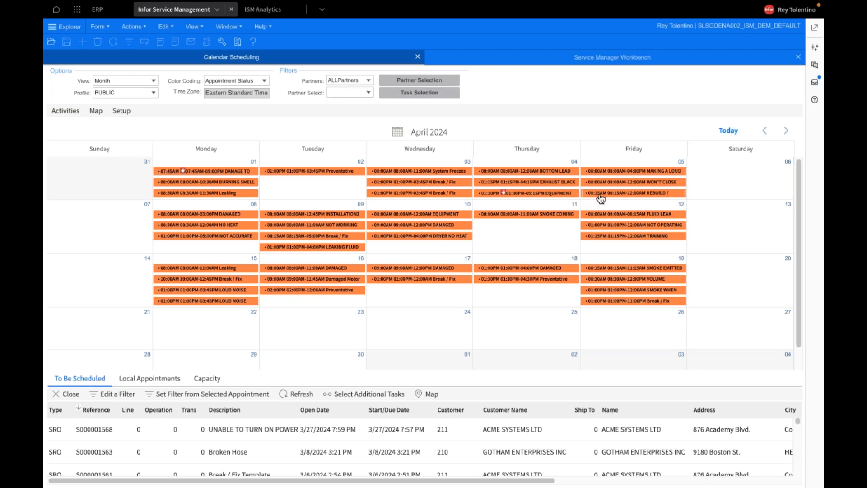
{"action": "left_click", "coordinate": [765, 132]}
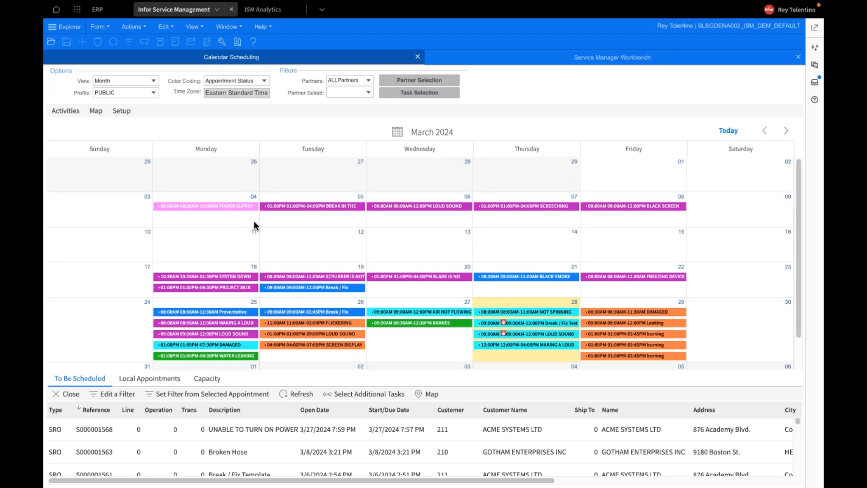
- Show the calendar in Timeline Week view and browse the weeks from March 1 through the week of March 31
{"action": "left_click", "coordinate": [154, 81]}
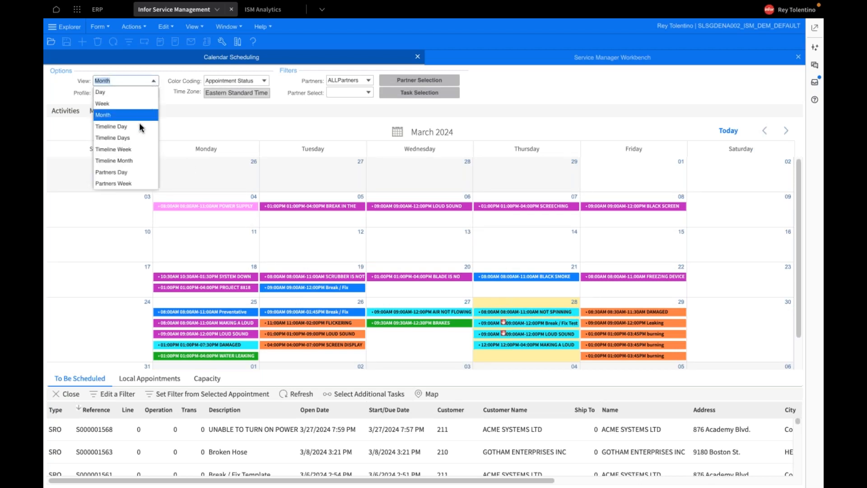
{"action": "left_click", "coordinate": [136, 149]}
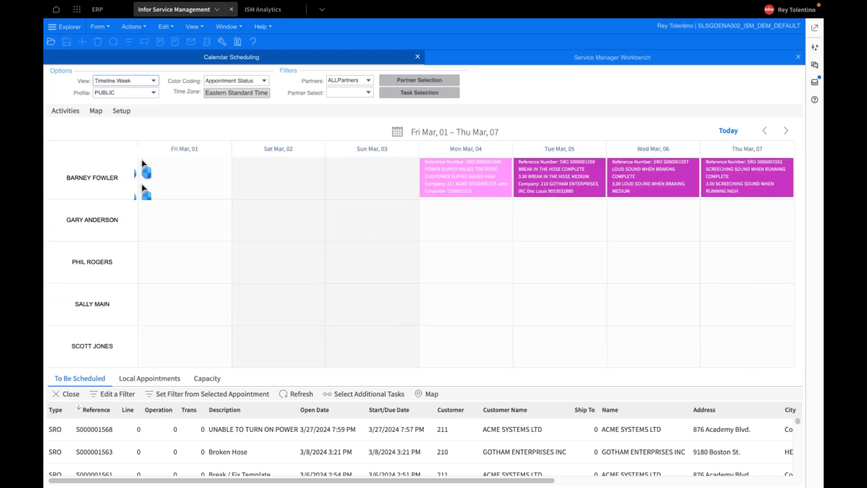
{"action": "left_click", "coordinate": [786, 131]}
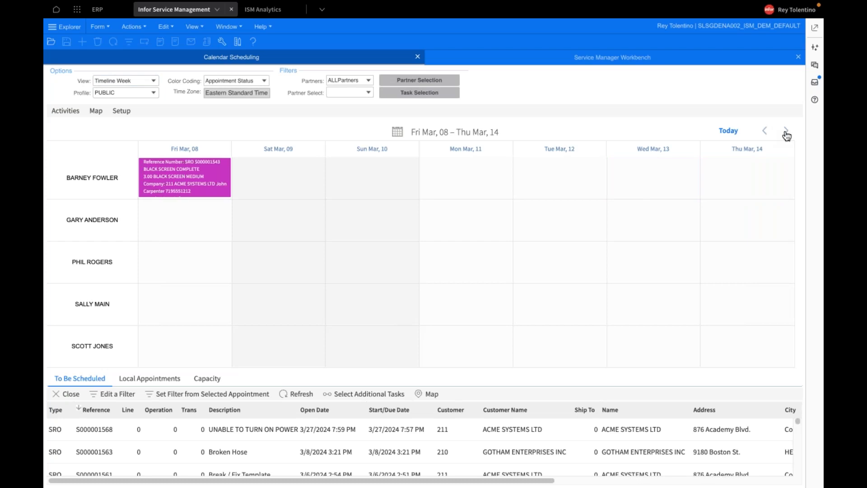
{"action": "left_click", "coordinate": [787, 131]}
{"action": "left_click", "coordinate": [396, 132]}
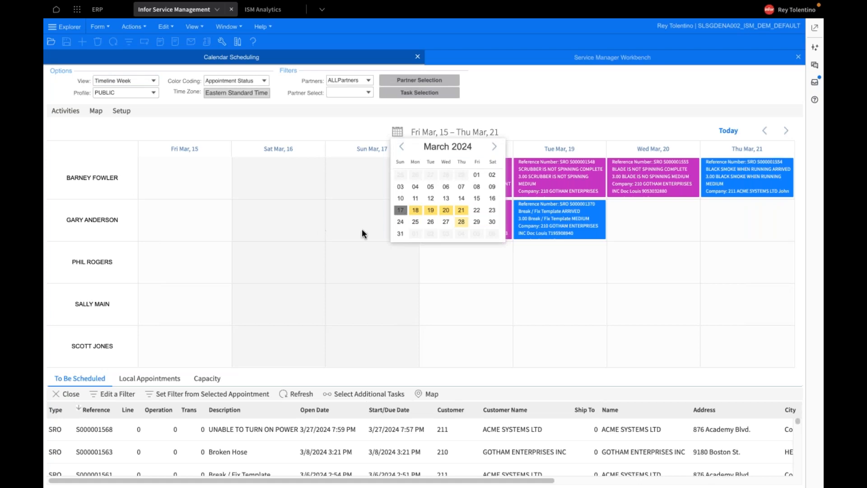
{"action": "left_click", "coordinate": [400, 210]}
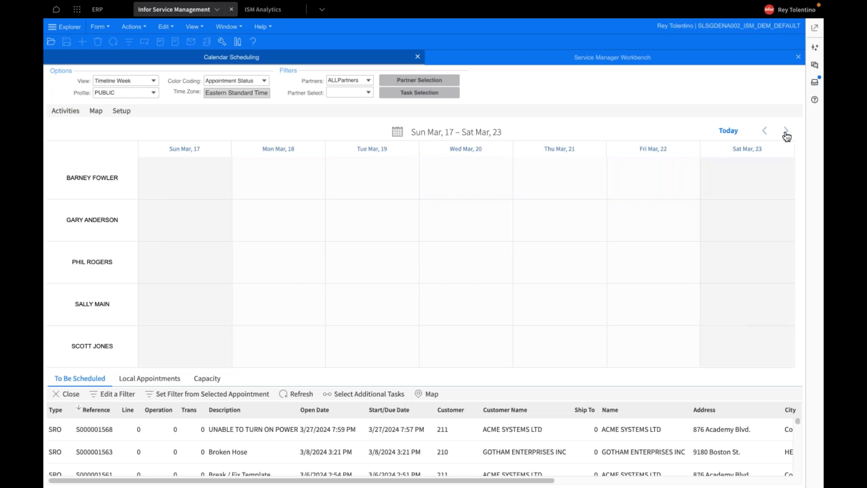
{"action": "left_click", "coordinate": [786, 136]}
{"action": "left_click", "coordinate": [786, 131]}
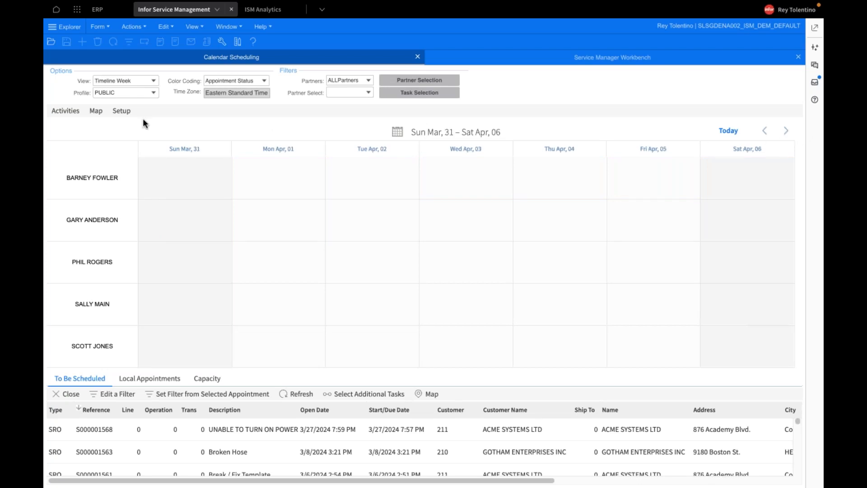
- Set the calendar to the Partners Week view and display the week starting March 24, 2024
{"action": "left_click", "coordinate": [154, 81]}
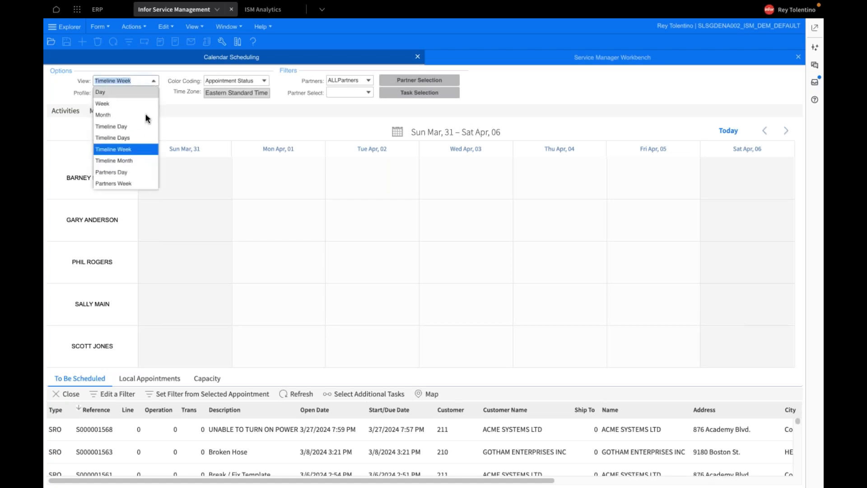
{"action": "left_click", "coordinate": [138, 182]}
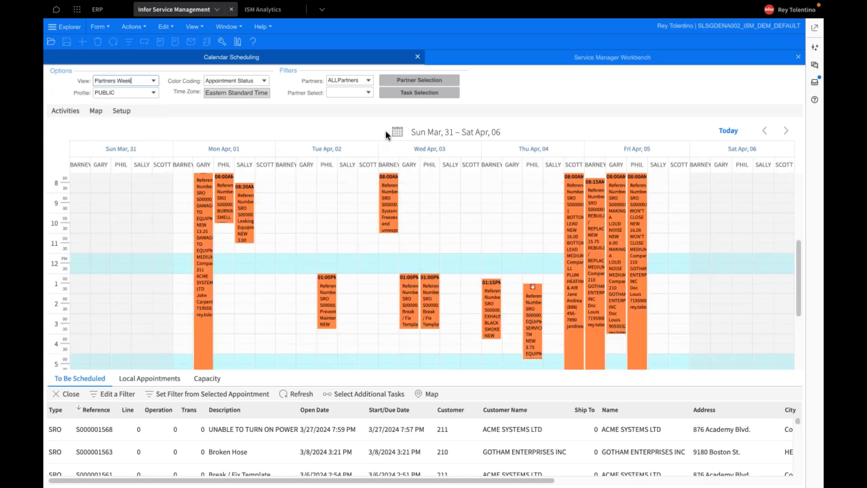
{"action": "left_click", "coordinate": [396, 132]}
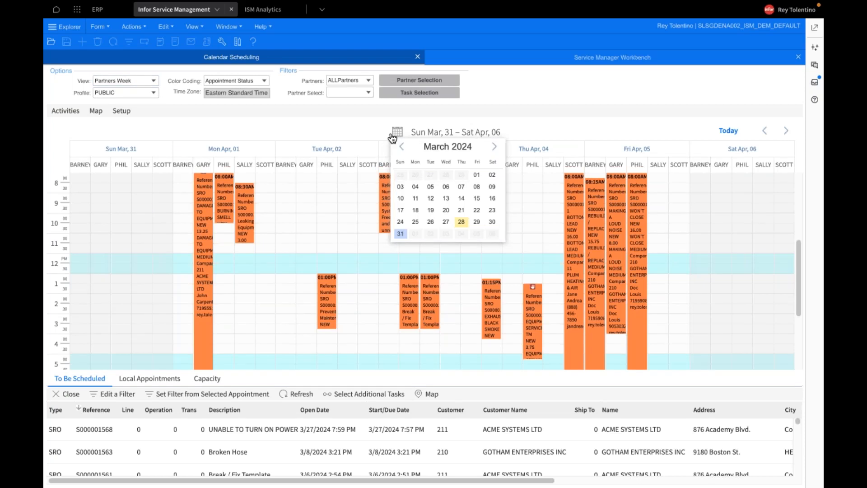
{"action": "left_click", "coordinate": [400, 223]}
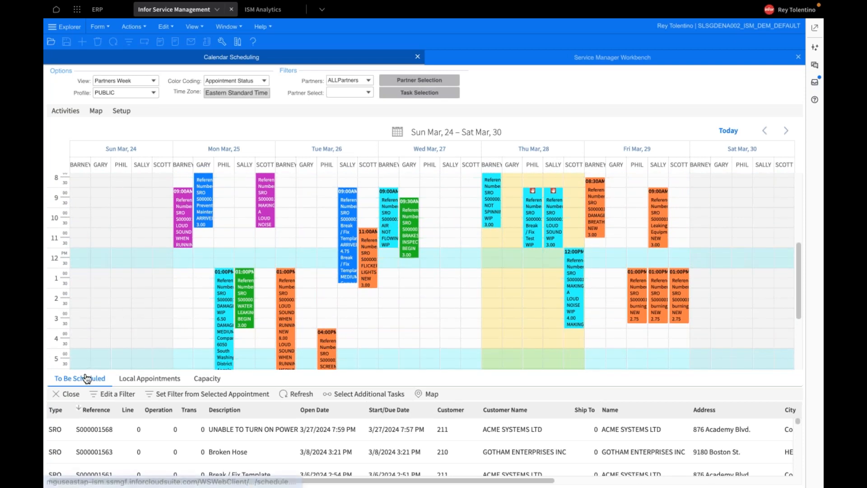
- Browse the service orders in the To Be Scheduled list
{"action": "scroll", "coordinate": [115, 437], "scroll_direction": "down", "scroll_amount": 1}
{"action": "scroll", "coordinate": [113, 437], "scroll_direction": "down", "scroll_amount": 2}
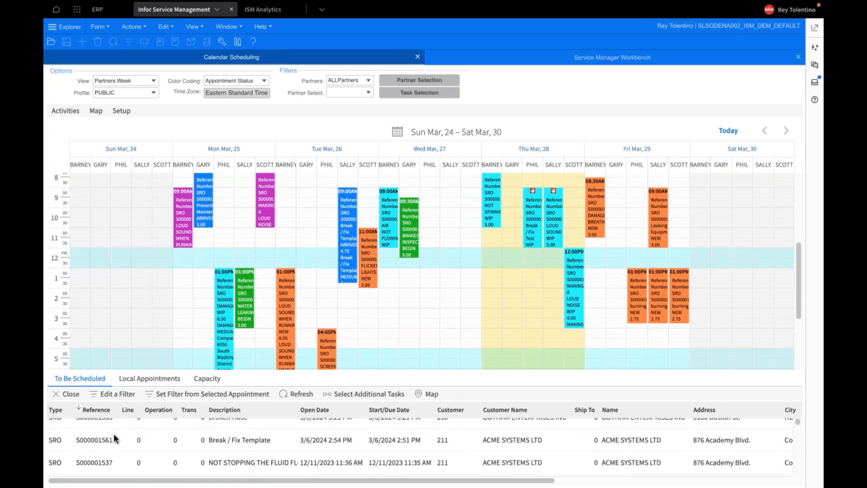
{"action": "scroll", "coordinate": [114, 437], "scroll_direction": "down", "scroll_amount": 3}
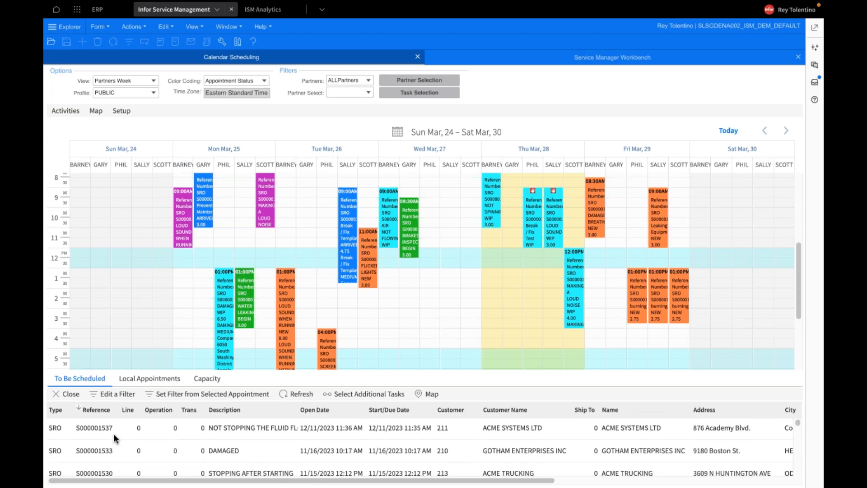
{"action": "scroll", "coordinate": [113, 434], "scroll_direction": "up", "scroll_amount": 3}
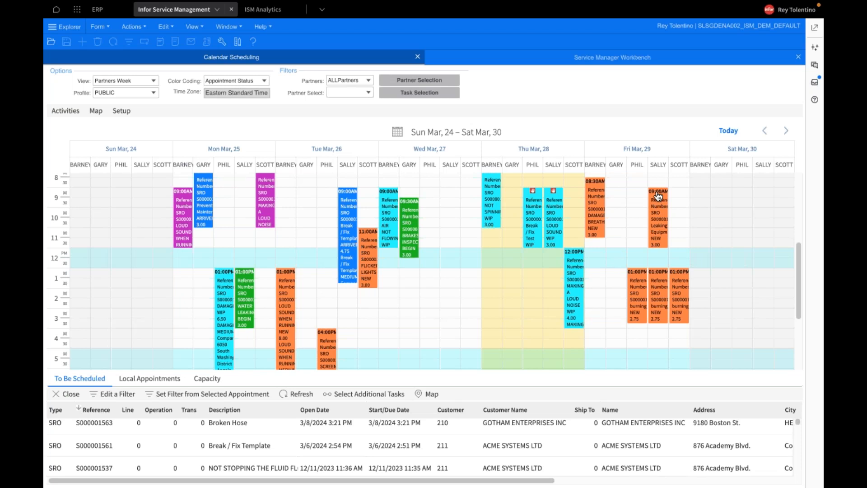
- Reassign the 9:00 AM Leaking Equipment appointment on Fri Mar 29 to the last partner listed that day, keeping its start time
{"action": "mouse_move", "coordinate": [658, 196]}
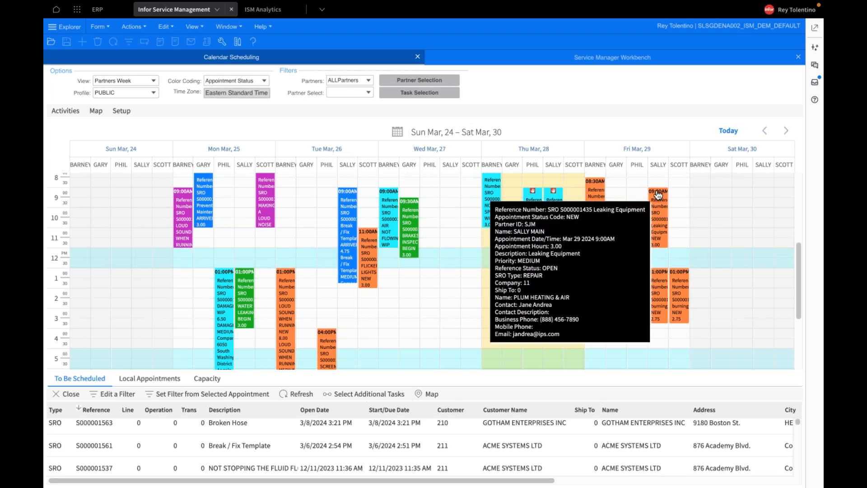
{"action": "left_click_drag", "start_coordinate": [668, 195], "coordinate": [676, 195]}
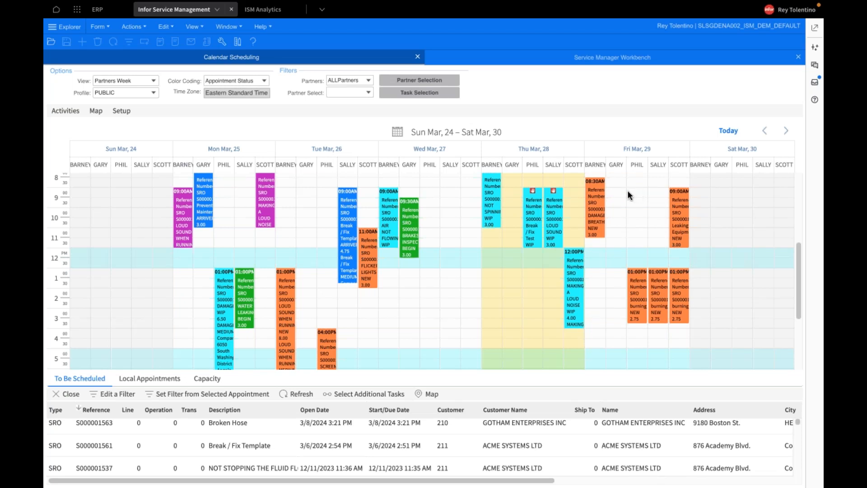
- Open a Quick Incident Create form from the calendar and set its SSR to CS (COUNTER REP)
{"action": "left_click", "coordinate": [66, 111]}
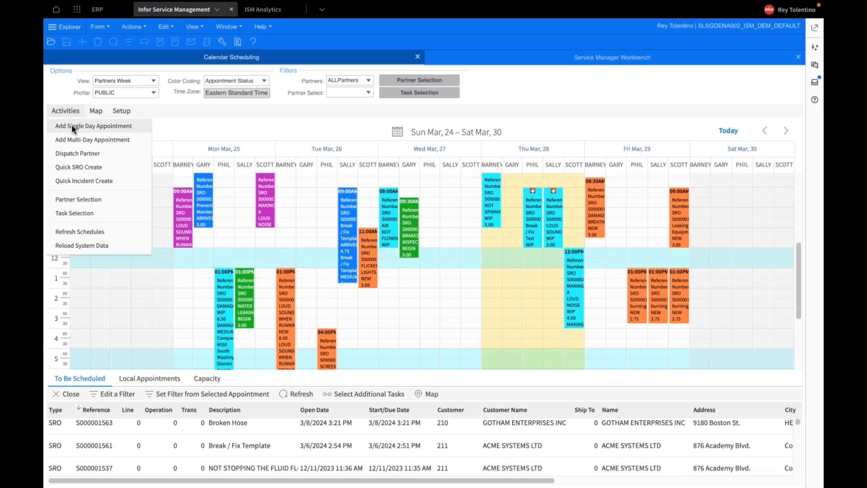
{"action": "left_click", "coordinate": [80, 180]}
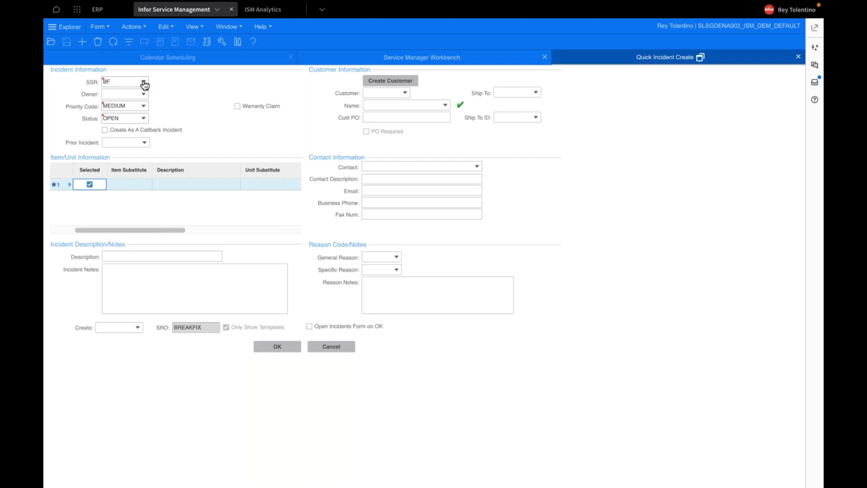
{"action": "left_click", "coordinate": [120, 82]}
{"action": "key", "text": "BackSpace"}
{"action": "key", "text": "BackSpace"}
{"action": "type", "text": "C"}
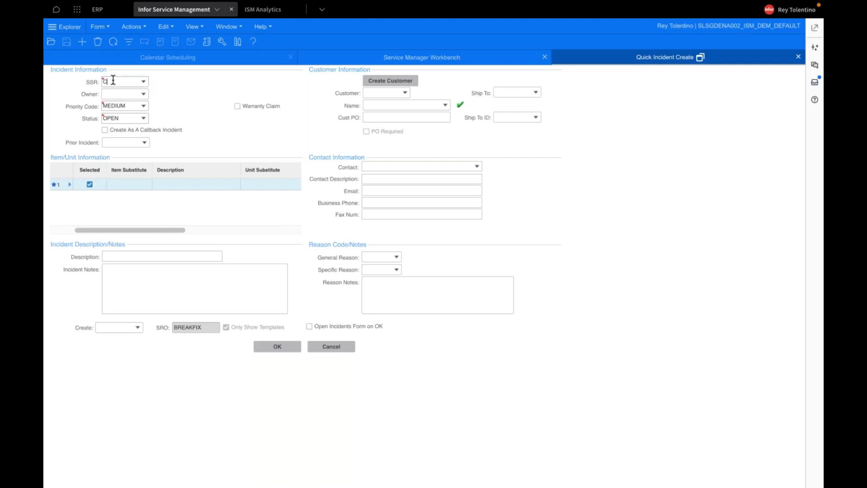
{"action": "type", "text": "S"}
{"action": "left_click", "coordinate": [143, 83]}
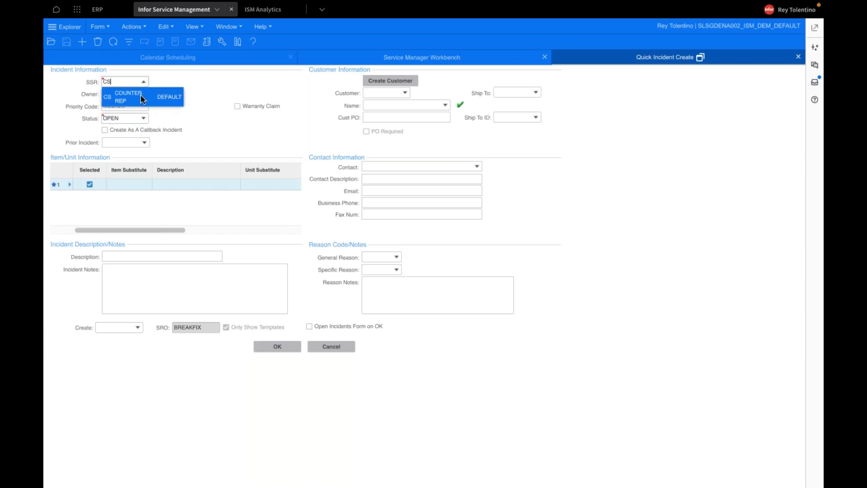
{"action": "left_click", "coordinate": [142, 99]}
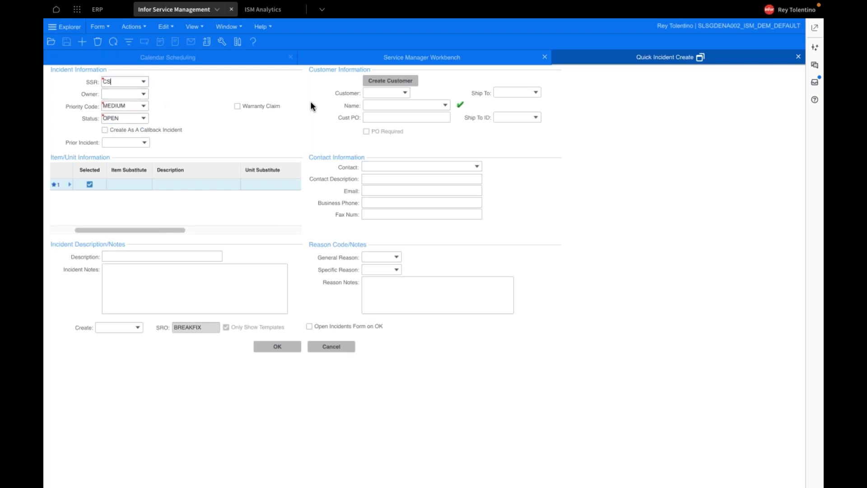
- Select GOTHAM ENTERPRISES INC as the incident's customer and assign the EXXON - ECHO MAINTENANCE contact
{"action": "left_click", "coordinate": [372, 104]}
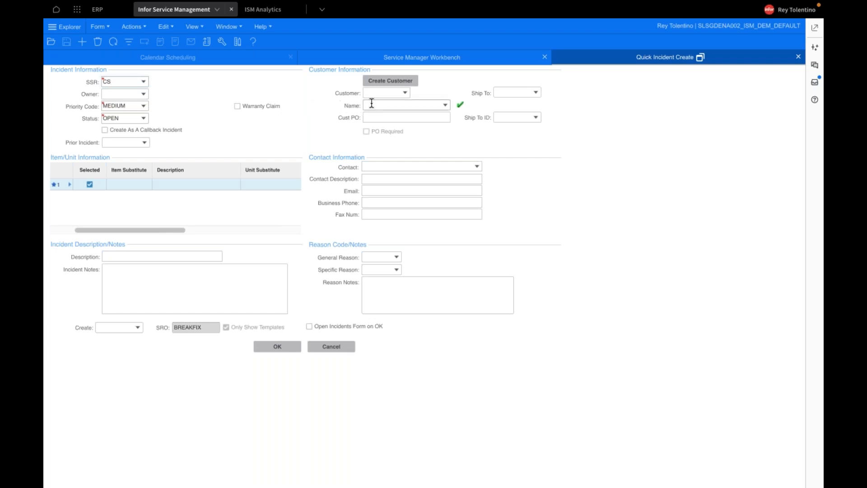
{"action": "left_click", "coordinate": [405, 92]}
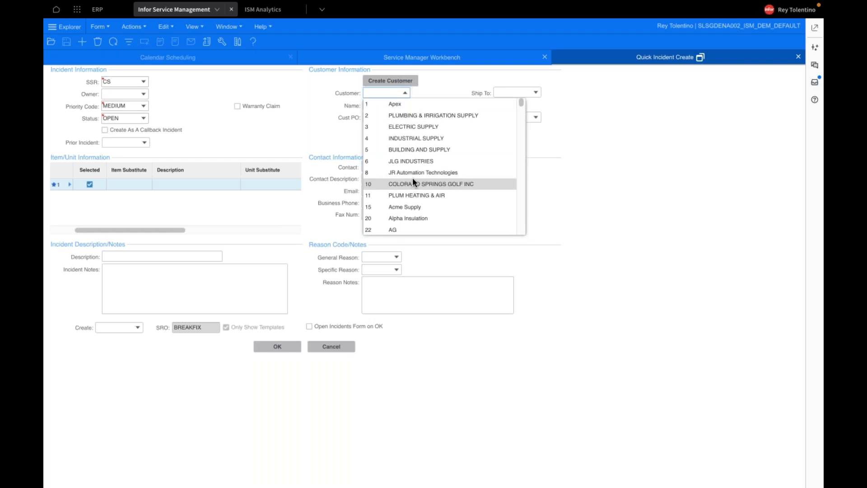
{"action": "scroll", "coordinate": [411, 181], "scroll_direction": "down", "scroll_amount": 5}
{"action": "scroll", "coordinate": [410, 178], "scroll_direction": "down", "scroll_amount": 8}
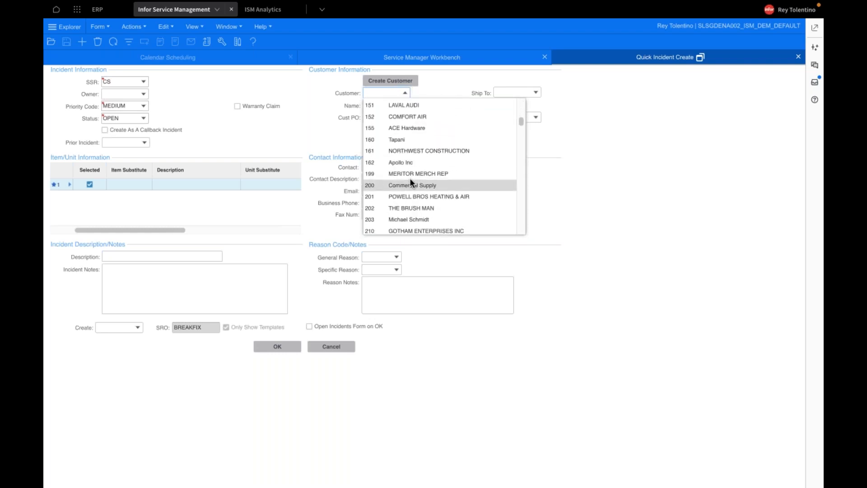
{"action": "left_click", "coordinate": [395, 160]}
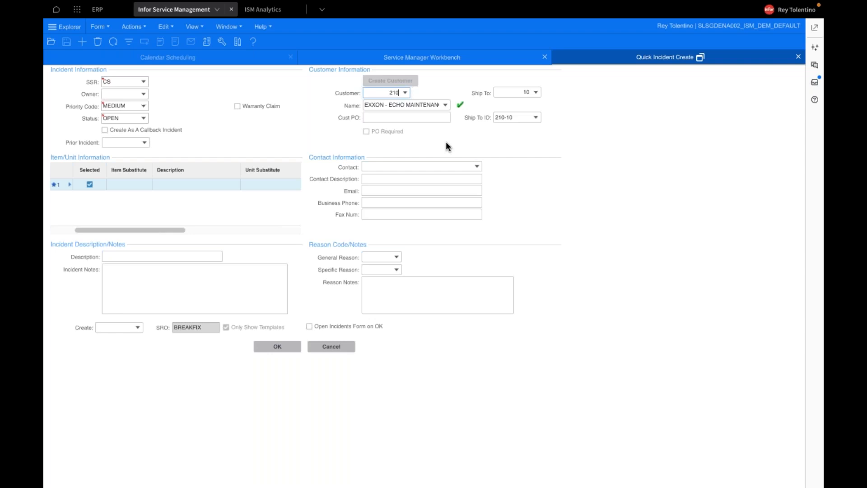
{"action": "left_click", "coordinate": [476, 166]}
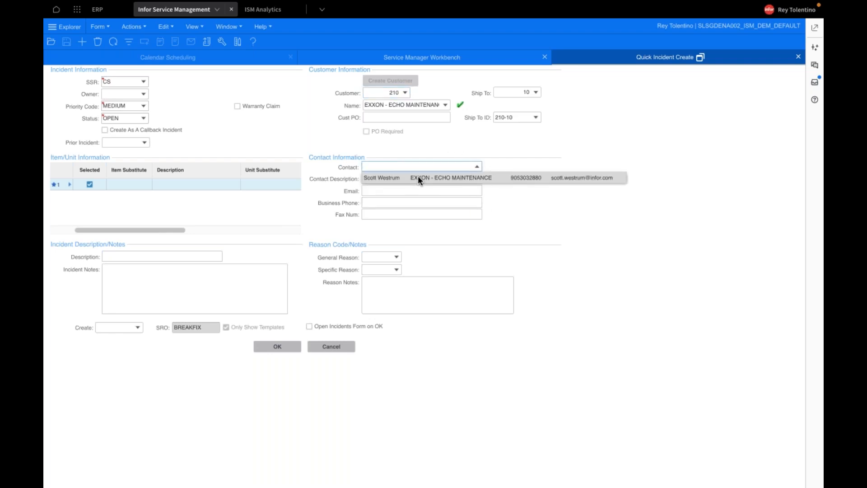
{"action": "left_click", "coordinate": [394, 177]}
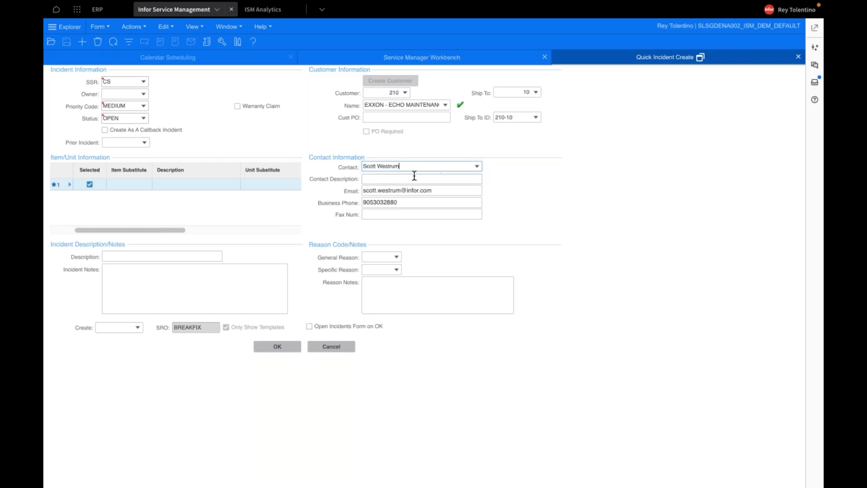
- Clear the incident's Ship To and customer name, declining to correct the name at the validation prompt
{"action": "left_click", "coordinate": [509, 92]}
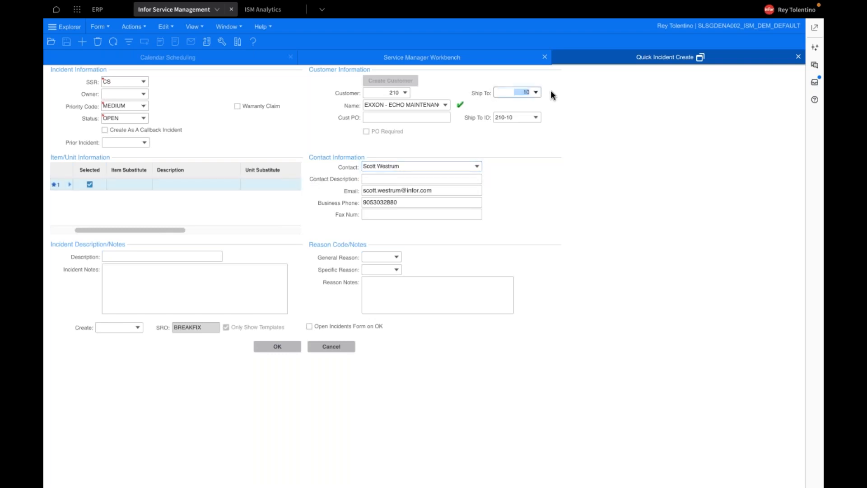
{"action": "key", "text": "BackSpace"}
{"action": "left_click", "coordinate": [408, 103]}
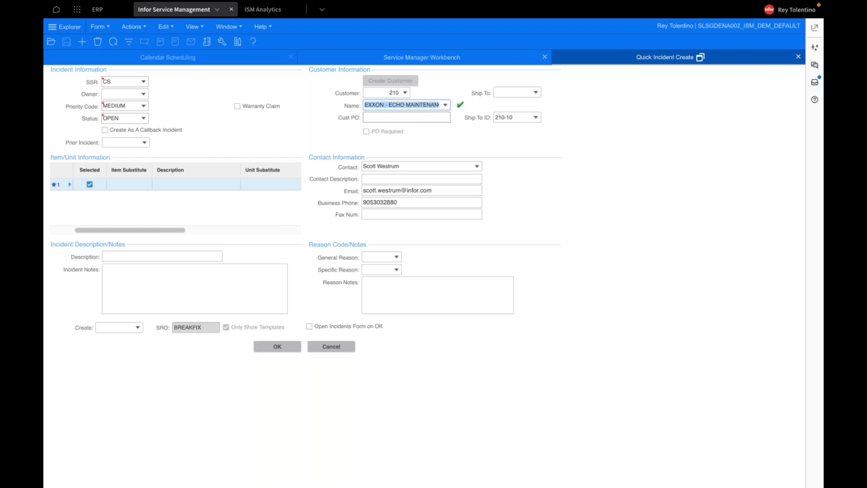
{"action": "left_click", "coordinate": [297, 188]}
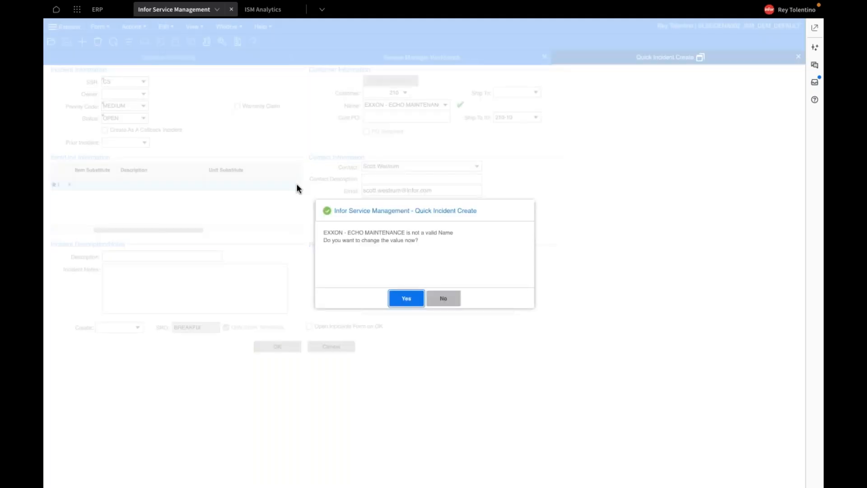
{"action": "left_click", "coordinate": [452, 301]}
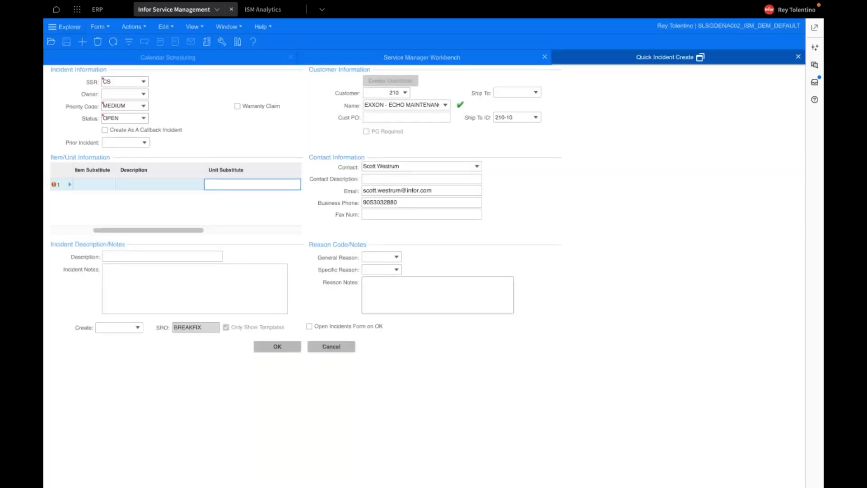
{"action": "left_click", "coordinate": [384, 104]}
{"action": "key", "text": "BackSpace"}
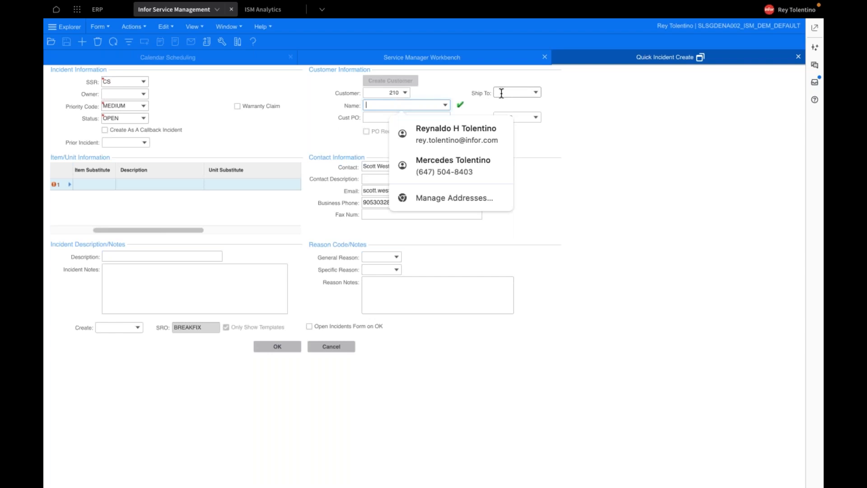
{"action": "key", "text": "Tab"}
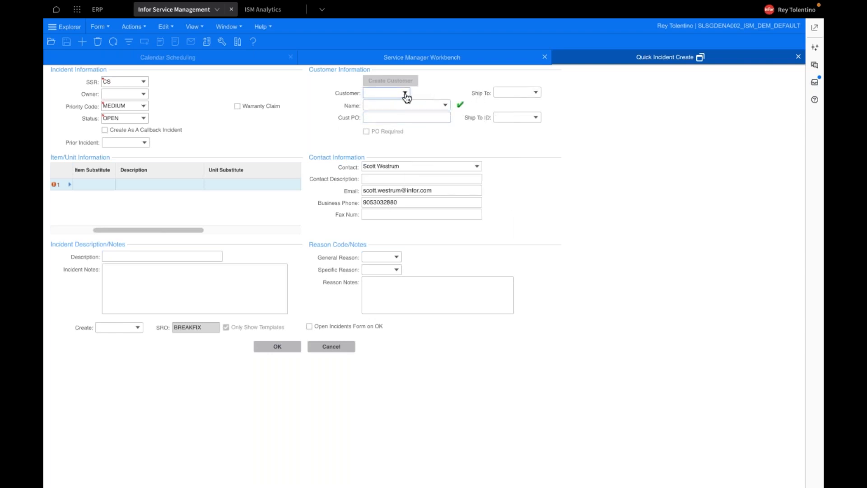
- Reselect GOTHAM ENTERPRISES INC as the incident's customer and check its available contacts
{"action": "left_click", "coordinate": [405, 94]}
{"action": "scroll", "coordinate": [424, 150], "scroll_direction": "down", "scroll_amount": 10}
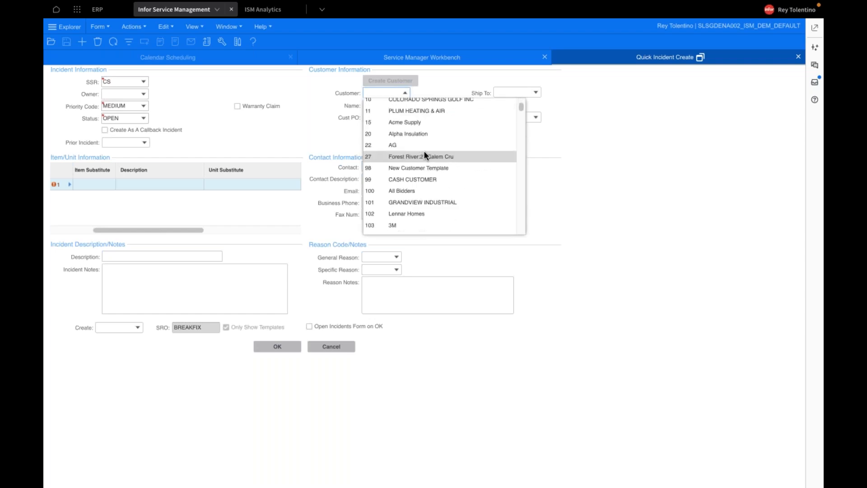
{"action": "scroll", "coordinate": [423, 154], "scroll_direction": "down", "scroll_amount": 5}
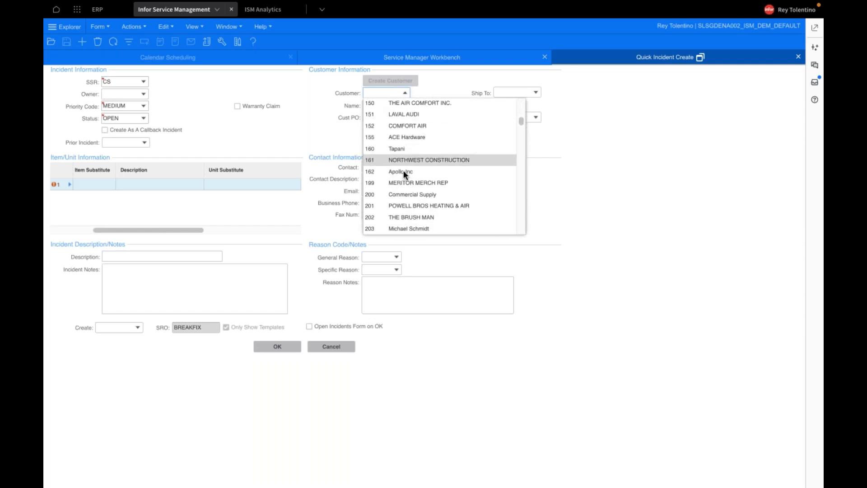
{"action": "scroll", "coordinate": [400, 173], "scroll_direction": "down", "scroll_amount": 2}
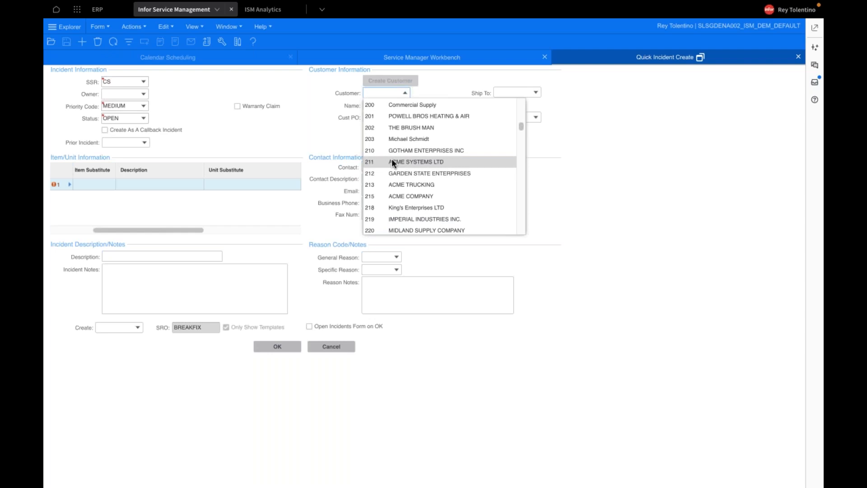
{"action": "left_click", "coordinate": [391, 150]}
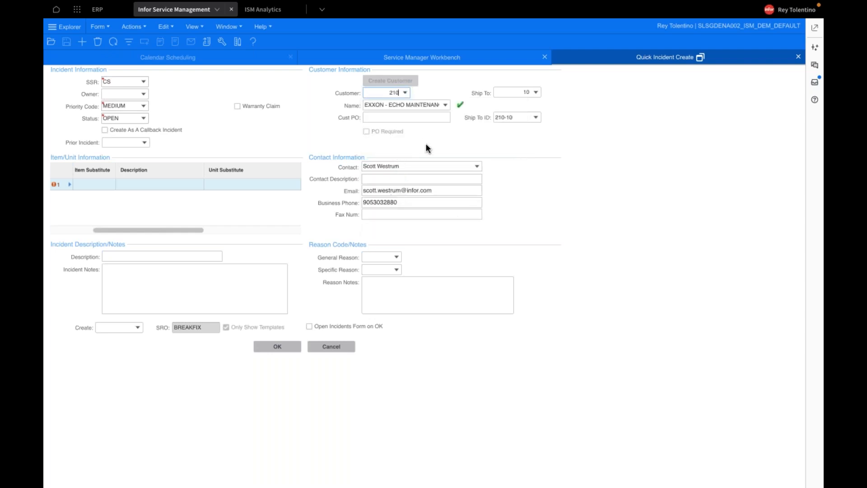
{"action": "left_click", "coordinate": [476, 167]}
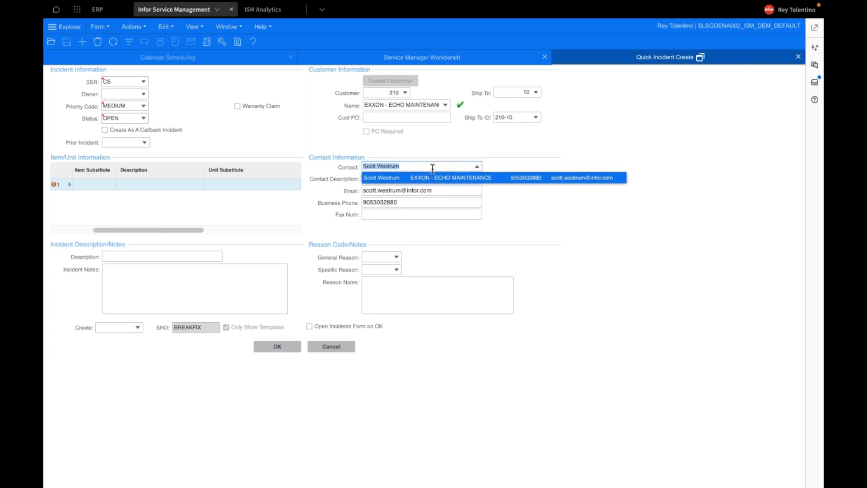
- Look up the available choices for Unit Substitute in the incident's item/unit row
{"action": "left_click", "coordinate": [287, 184]}
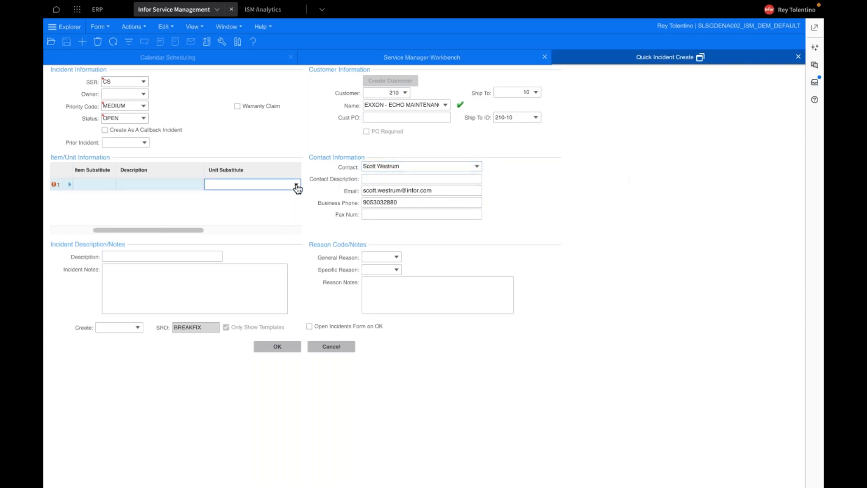
{"action": "left_click", "coordinate": [296, 184]}
{"action": "scroll", "coordinate": [296, 185], "scroll_direction": "up", "scroll_amount": 5}
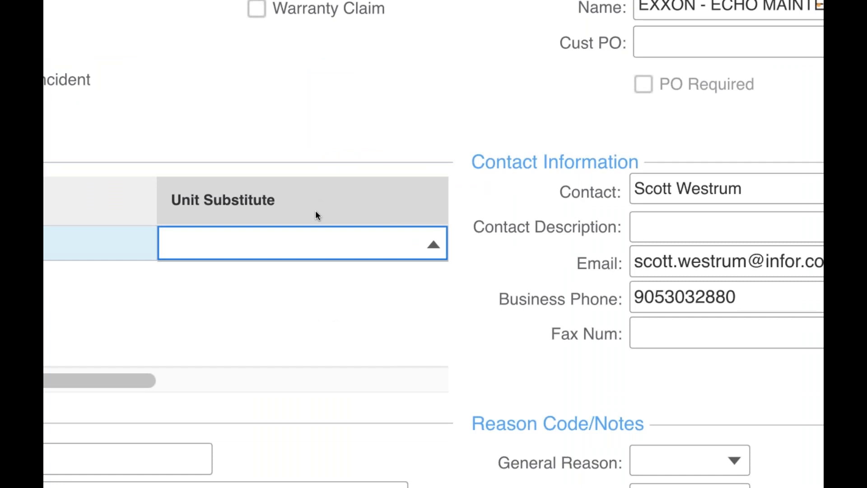
{"action": "left_click", "coordinate": [479, 207]}
{"action": "left_click_drag", "start_coordinate": [479, 207], "coordinate": [49, 369]}
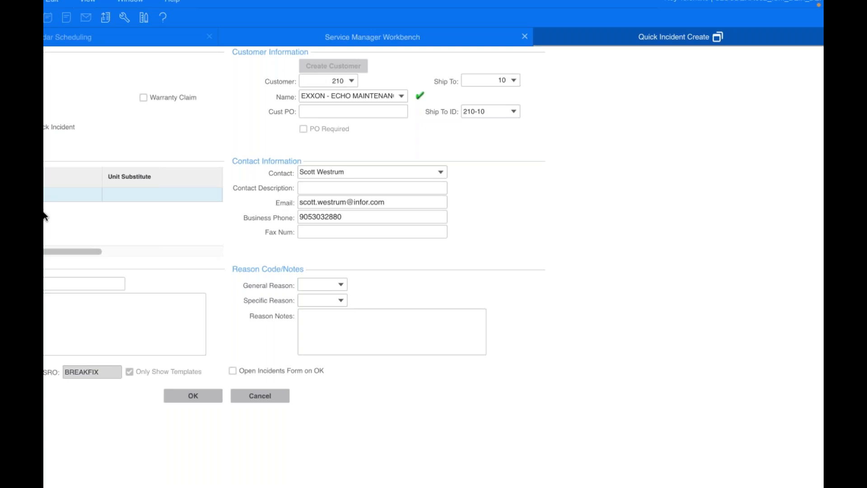
- Clear the Ship To and customer name from the incident again
{"action": "left_click_drag", "start_coordinate": [488, 79], "coordinate": [518, 83]}
{"action": "key", "text": "BackSpace"}
{"action": "left_click", "coordinate": [352, 81]}
{"action": "left_click", "coordinate": [352, 154]}
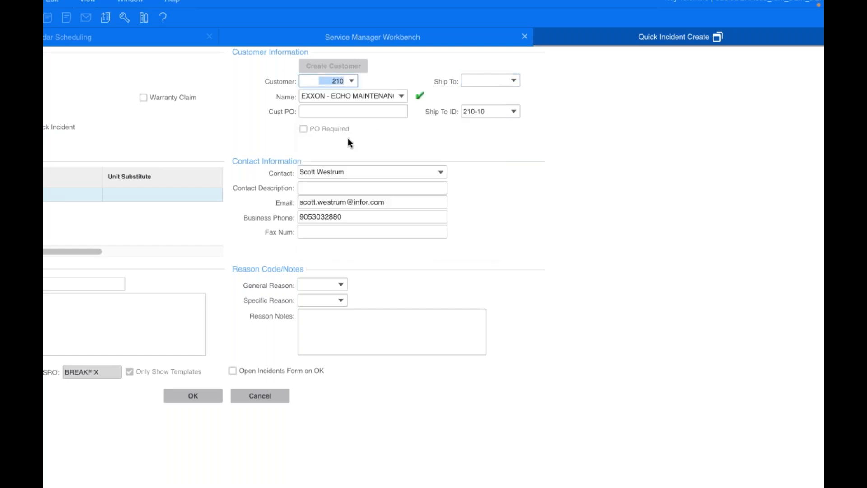
{"action": "left_click", "coordinate": [323, 96]}
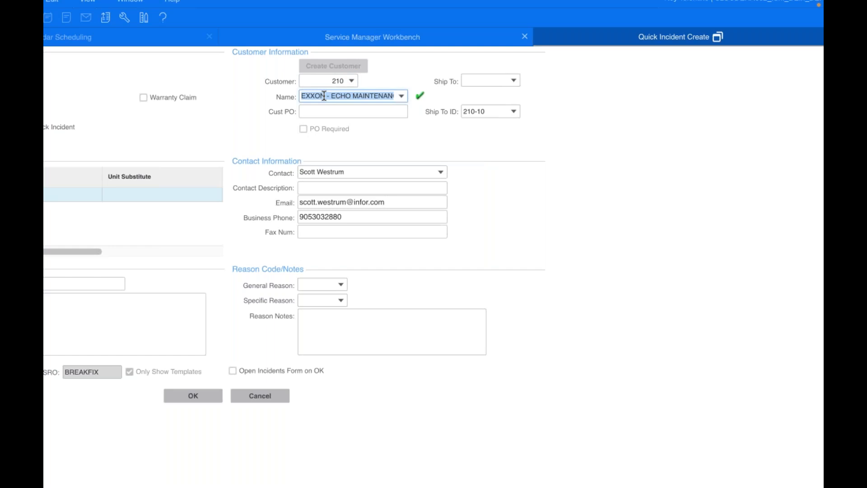
{"action": "key", "text": "BackSpace"}
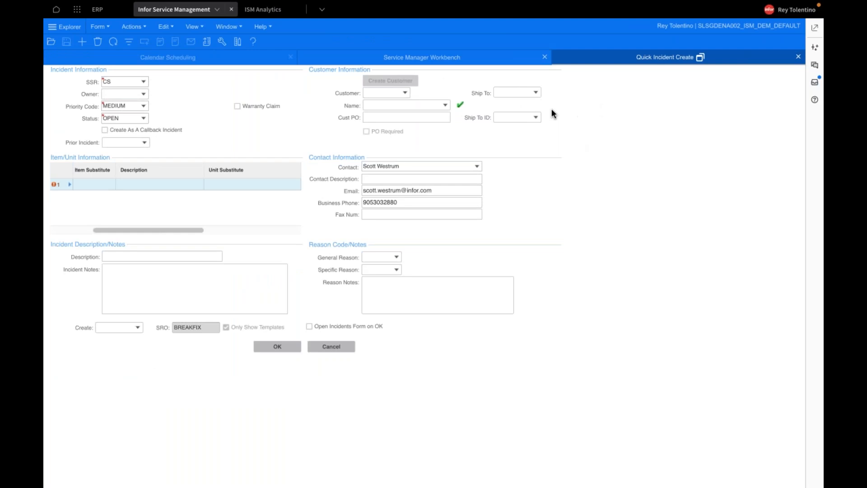
- Close the Quick Incident Create and Service Manager Workbench forms, and start a fresh quick incident from the calendar
{"action": "left_click", "coordinate": [799, 56]}
{"action": "left_click", "coordinate": [798, 58]}
{"action": "left_click", "coordinate": [68, 108]}
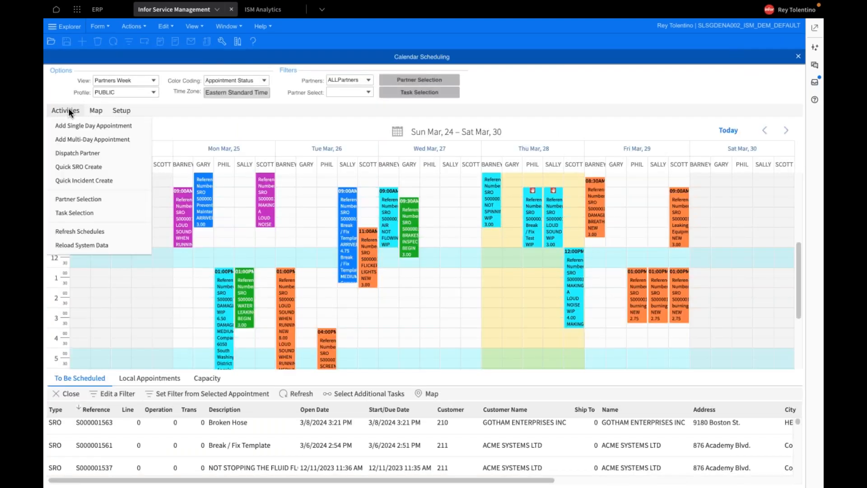
{"action": "left_click", "coordinate": [82, 180]}
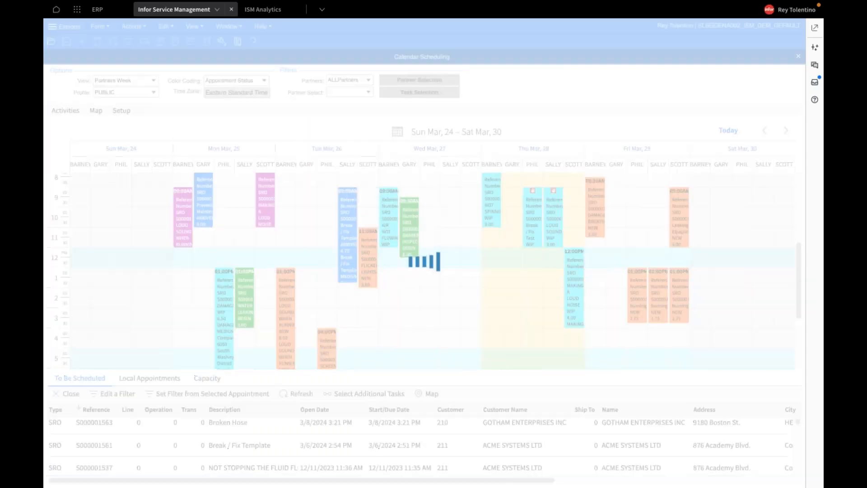
{"action": "left_click", "coordinate": [405, 92]}
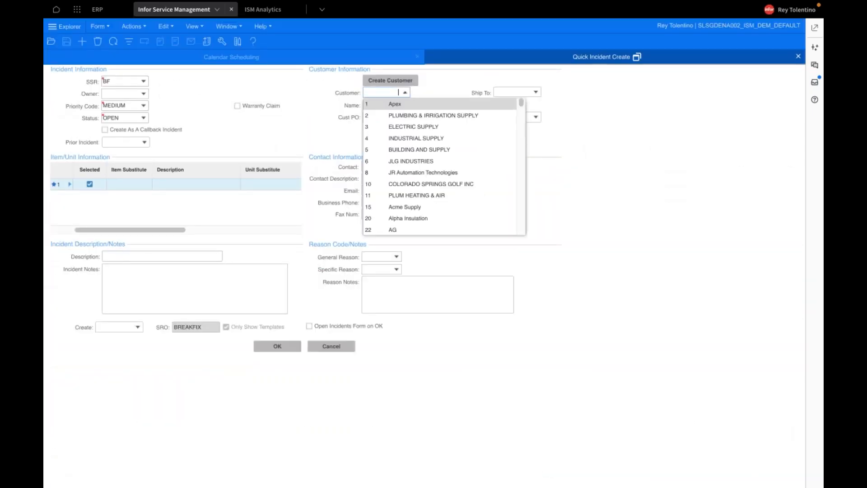
{"action": "left_click", "coordinate": [405, 93]}
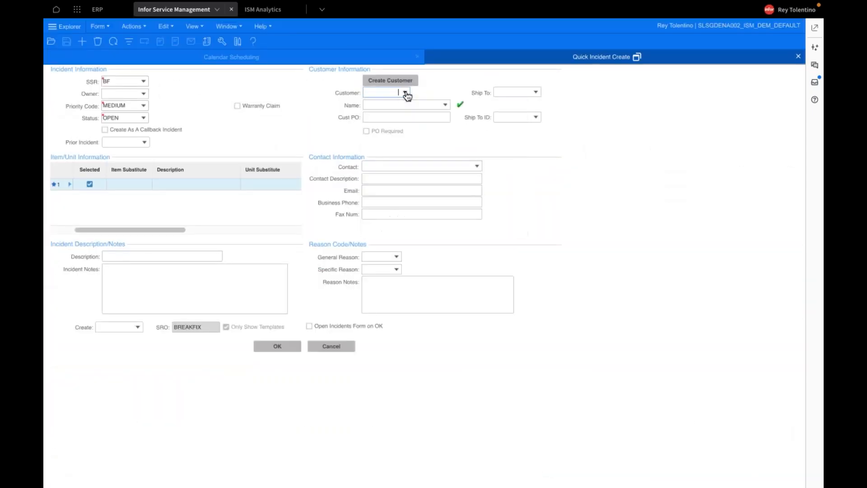
{"action": "type", "text": "201"}
{"action": "key", "text": "Tab"}
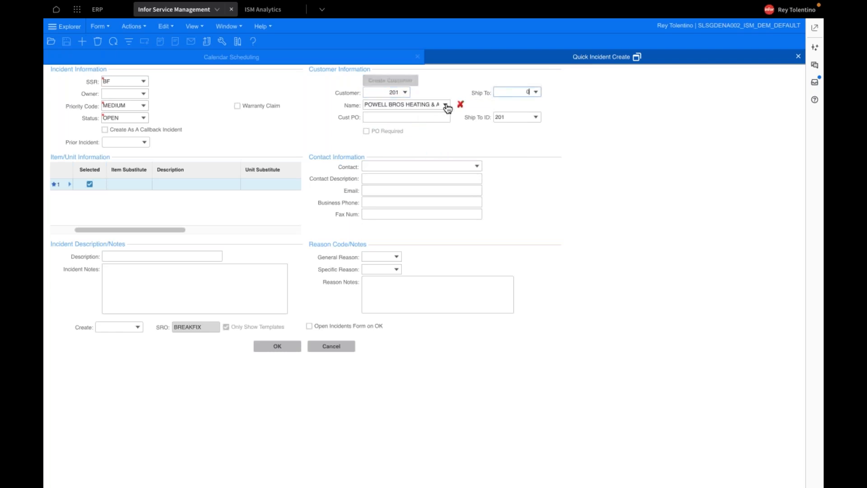
- Replace the incident's customer number and check which contacts are available for the loaded ship-to
{"action": "double_click", "coordinate": [391, 92]}
{"action": "type", "text": "210"}
{"action": "key", "text": "Tab"}
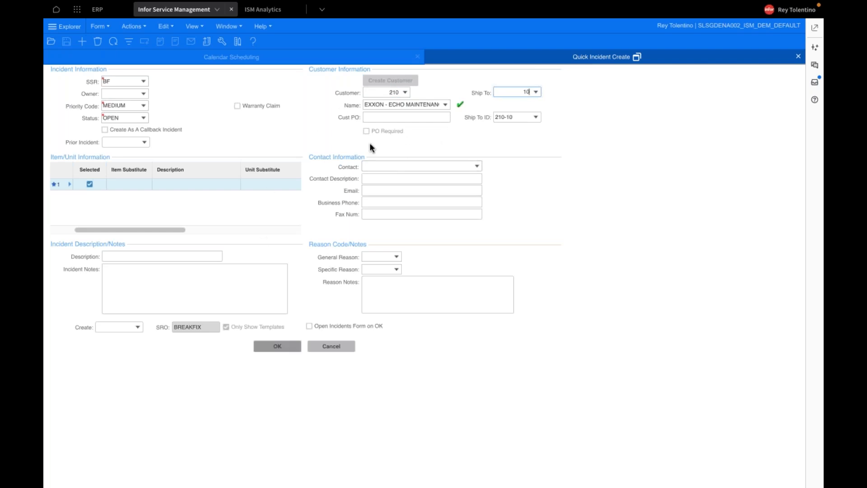
{"action": "left_click", "coordinate": [478, 167]}
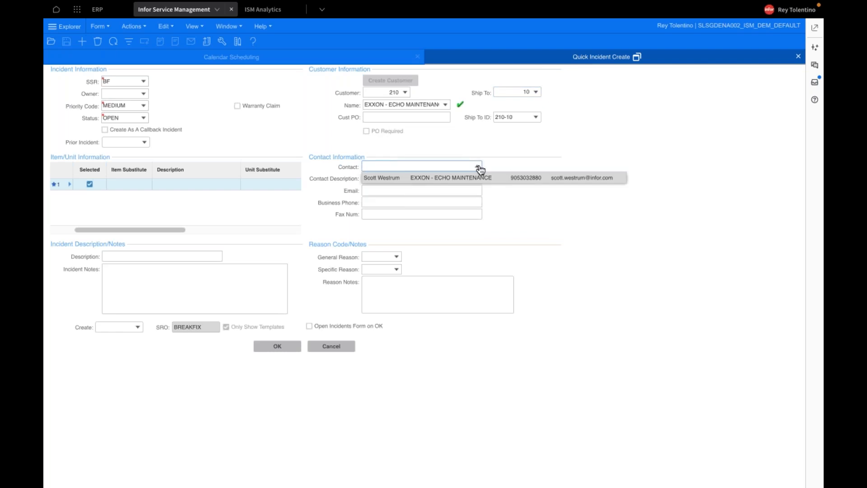
{"action": "left_click", "coordinate": [479, 168]}
- Set Ship To to 0 for GOTHAM ENTERPRISES INC and choose the second listed contact for the incident
{"action": "left_click", "coordinate": [433, 106]}
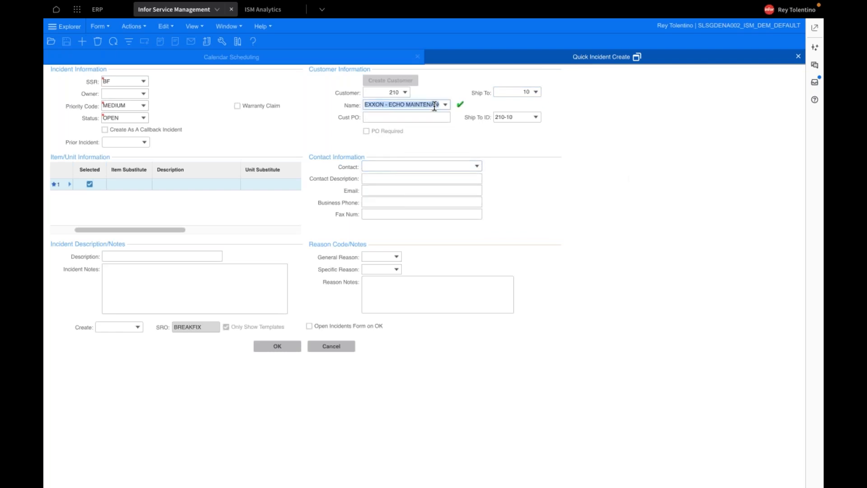
{"action": "left_click", "coordinate": [535, 92]}
{"action": "left_click", "coordinate": [533, 101]}
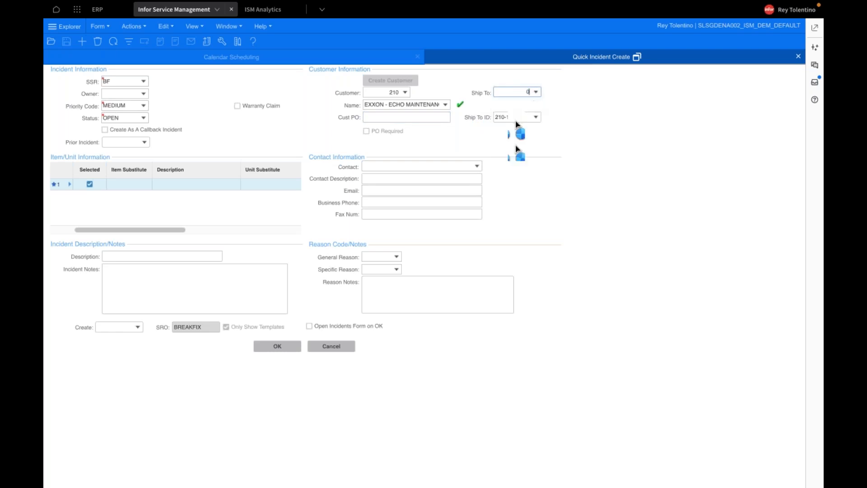
{"action": "left_click", "coordinate": [476, 166]}
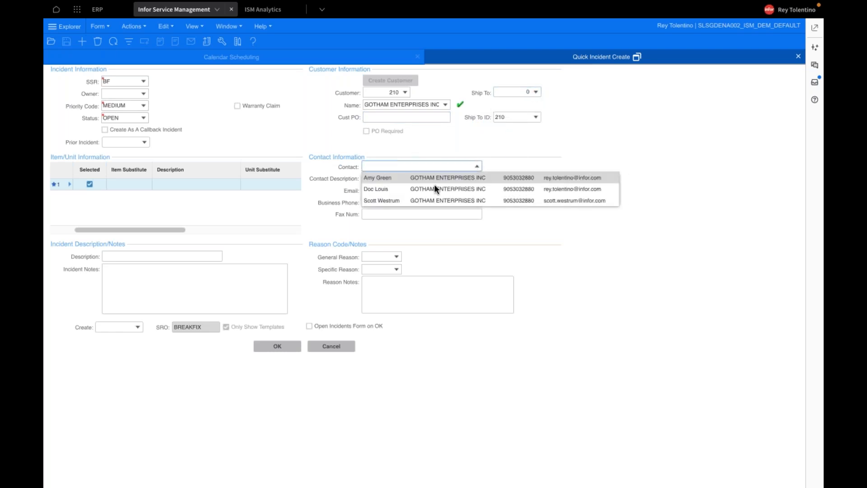
{"action": "left_click", "coordinate": [432, 188]}
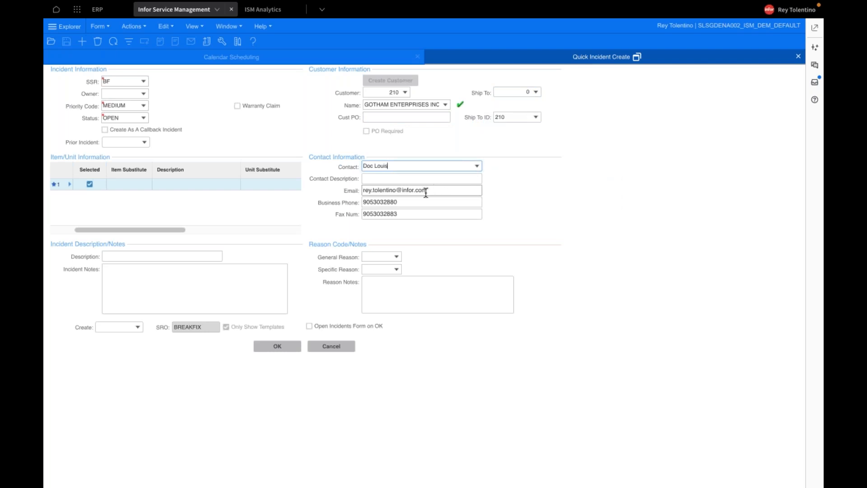
- Set Unit Substitute in the incident's item/unit row to RM027SN001, the TENNANT T981 scrubber
{"action": "left_click", "coordinate": [294, 182]}
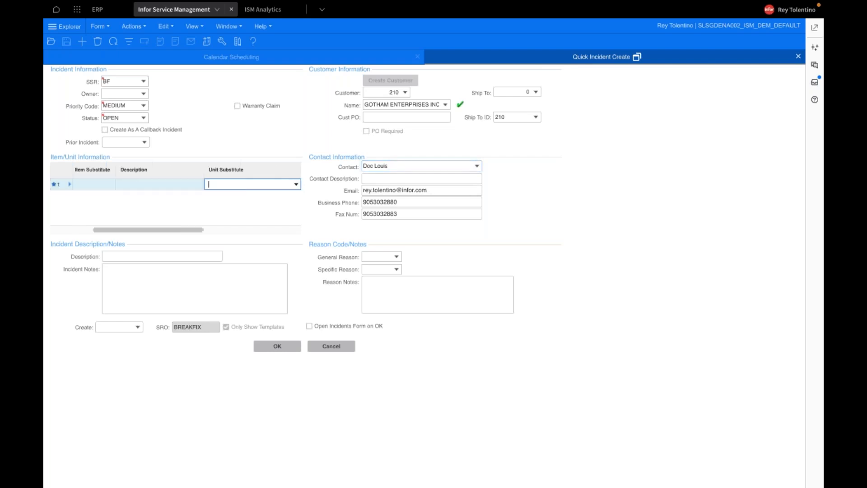
{"action": "left_click", "coordinate": [297, 186]}
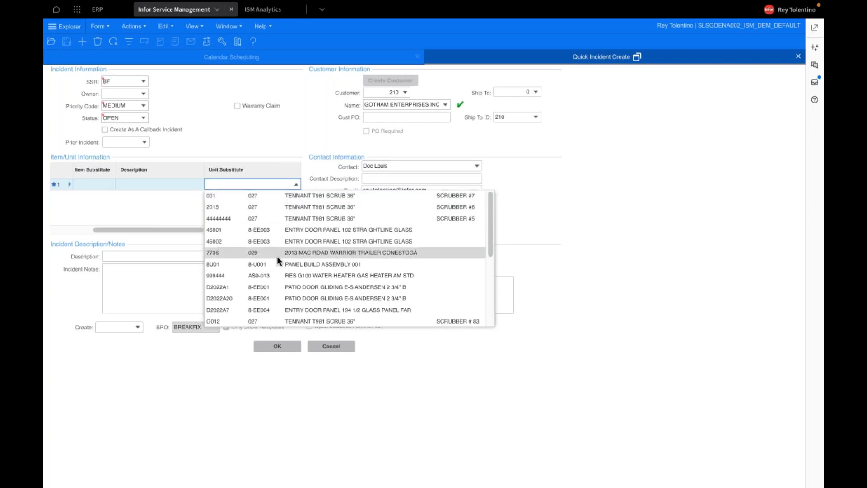
{"action": "scroll", "coordinate": [277, 256], "scroll_direction": "down", "scroll_amount": 3}
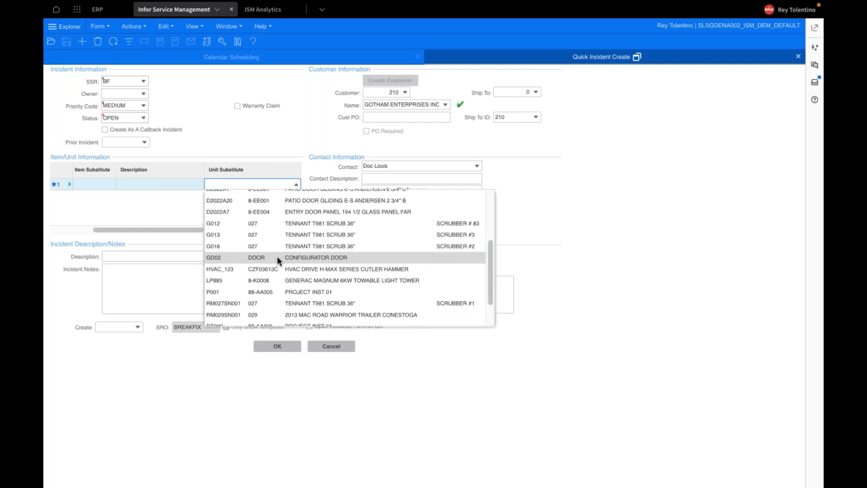
{"action": "scroll", "coordinate": [277, 256], "scroll_direction": "down", "scroll_amount": 1}
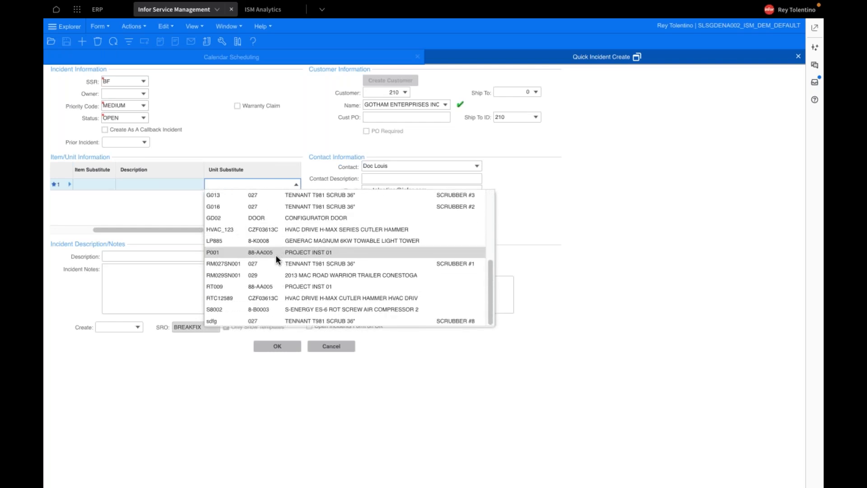
{"action": "left_click", "coordinate": [233, 263]}
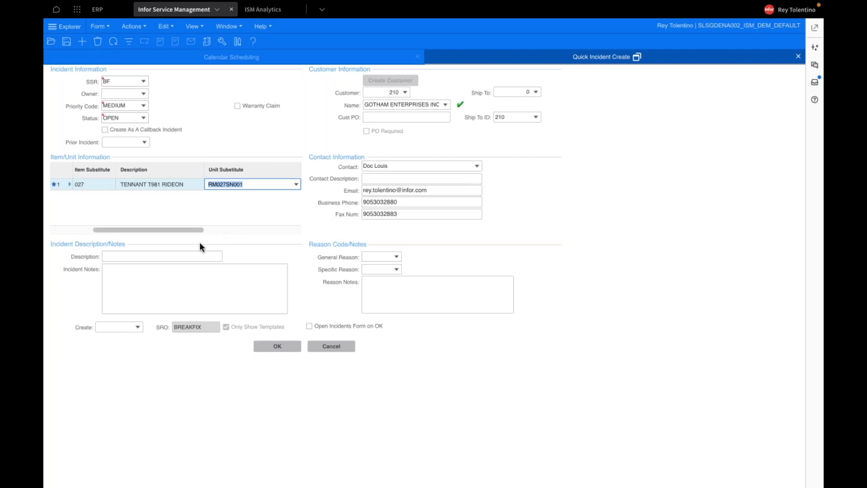
- Describe the incident as "LEAK IN THE EQUIPMENT WHEN RUNNING" and enter "LEAK IN THE EQUIPMENT" in Incident Notes
{"action": "left_click", "coordinate": [179, 255]}
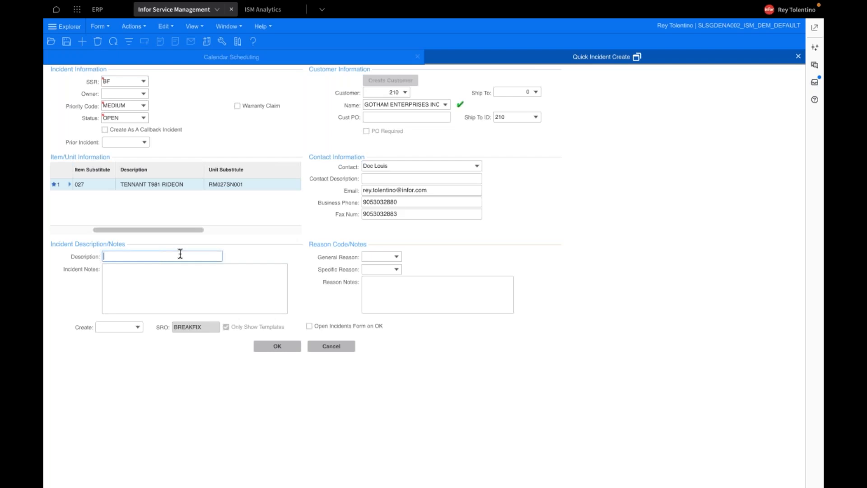
{"action": "type", "text": "LEAK IN THE EQUIPMENT WHEN RUNNING"}
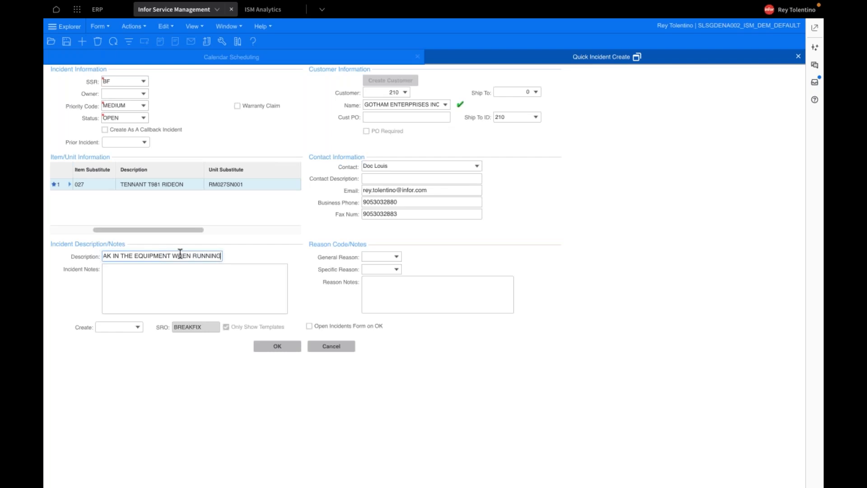
{"action": "left_click", "coordinate": [162, 281]}
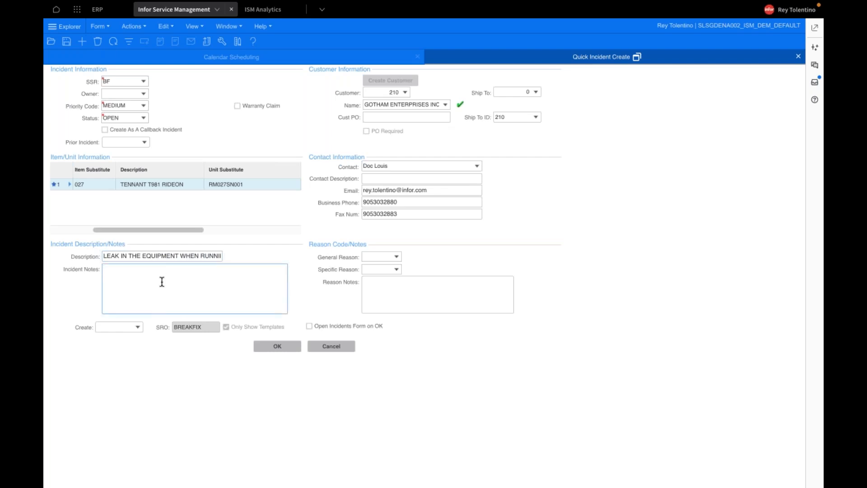
{"action": "type", "text": "LEAD"}
{"action": "key", "text": "BackSpace"}
{"action": "type", "text": "K"}
{"action": "type", "text": "IN THE EQUIPMENT"}
- Set the incident's General Reason to LEAK
{"action": "left_click", "coordinate": [396, 258]}
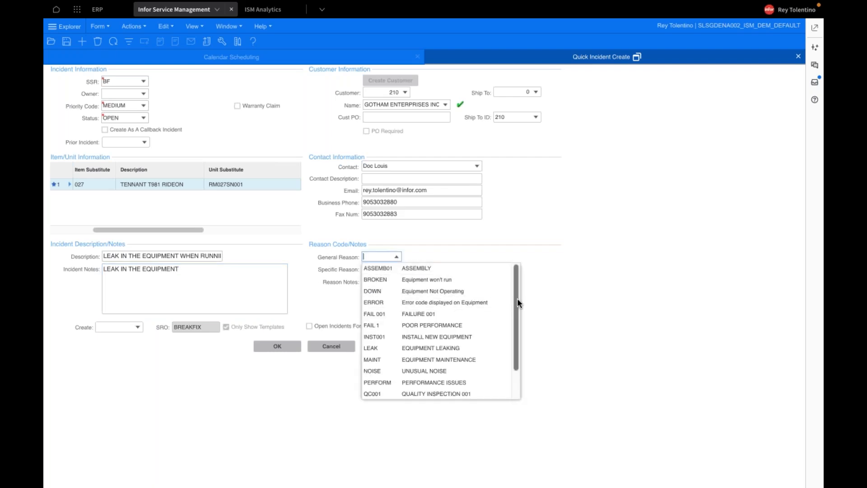
{"action": "left_click_drag", "start_coordinate": [516, 299], "coordinate": [515, 316]}
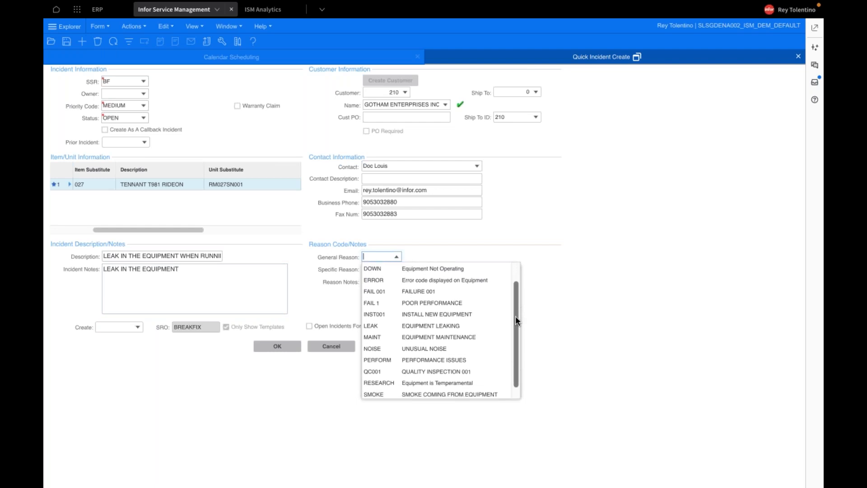
{"action": "left_click", "coordinate": [397, 321]}
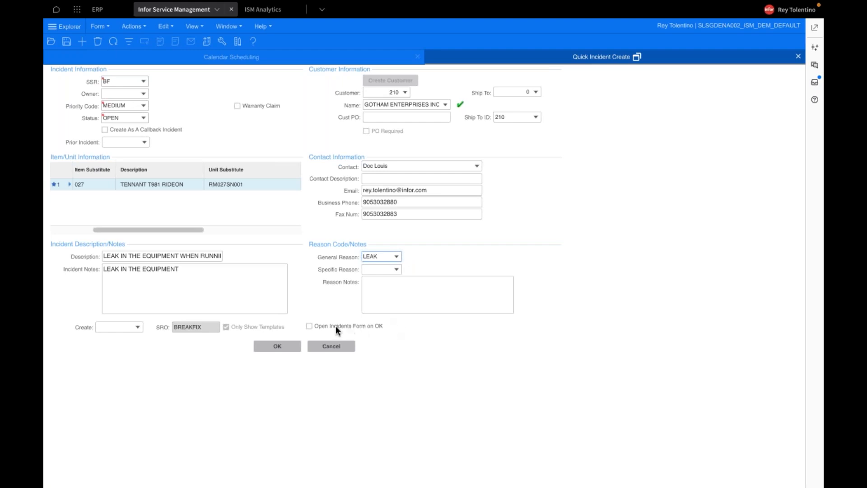
- Create the incident with an SRO and generate that service order from the BREAKFIX template
{"action": "left_click", "coordinate": [137, 328]}
{"action": "left_click", "coordinate": [138, 328]}
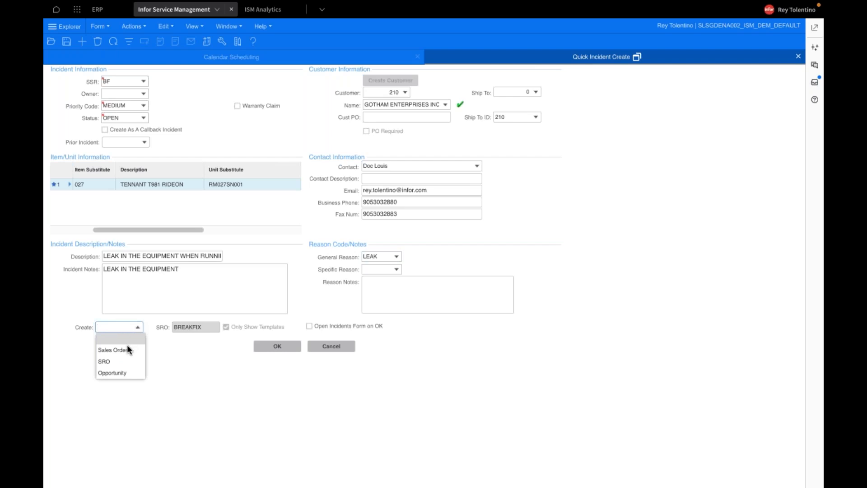
{"action": "left_click", "coordinate": [117, 361]}
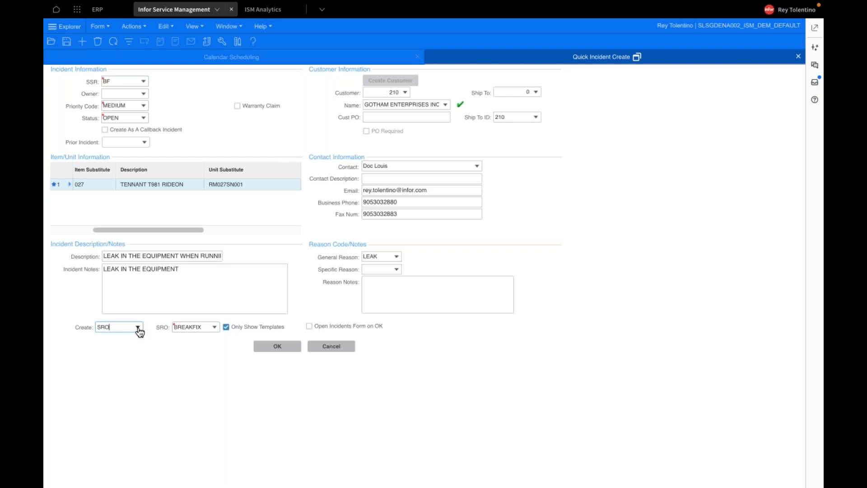
{"action": "left_click", "coordinate": [275, 349]}
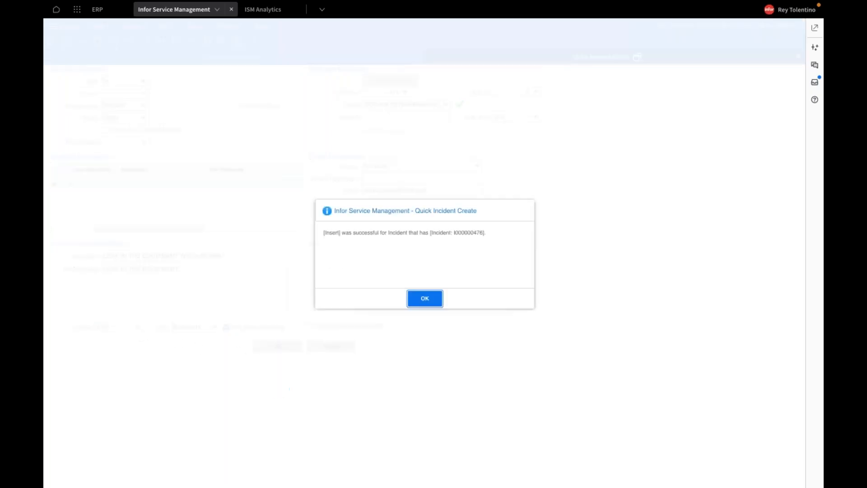
{"action": "left_click", "coordinate": [424, 299]}
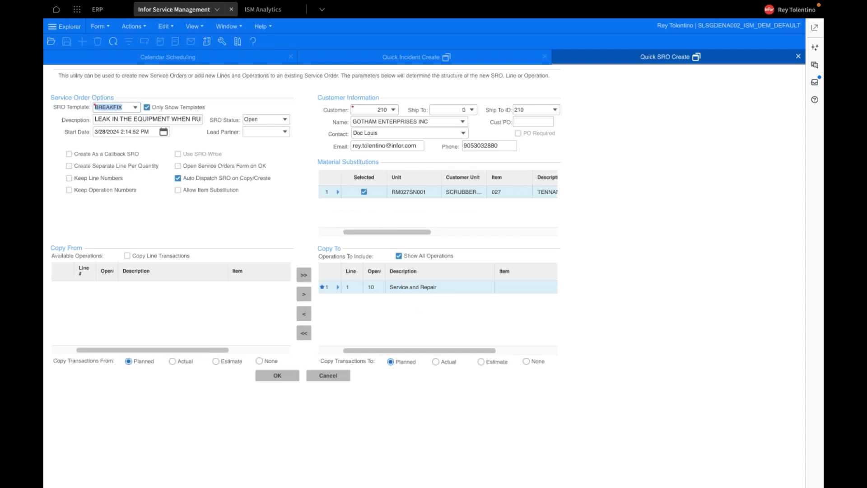
{"action": "left_click", "coordinate": [274, 376]}
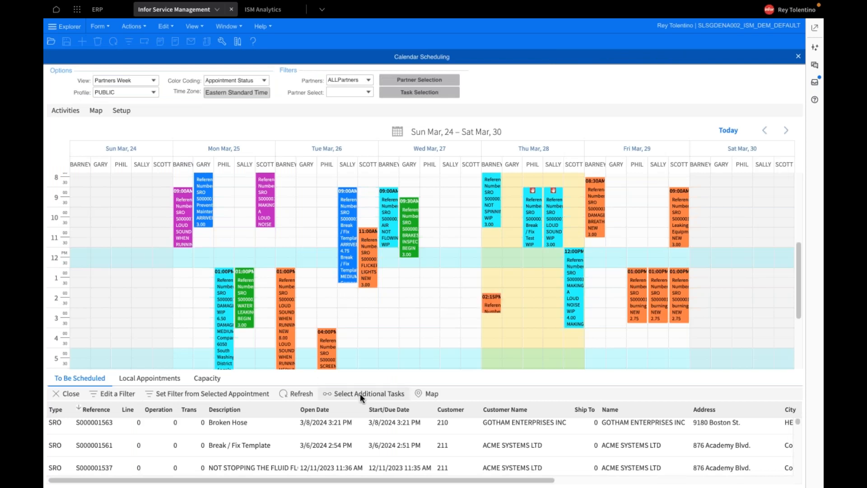
- Refresh the To Be Scheduled tasks and sort them by Reference to look for the new service order
{"action": "left_click", "coordinate": [300, 392]}
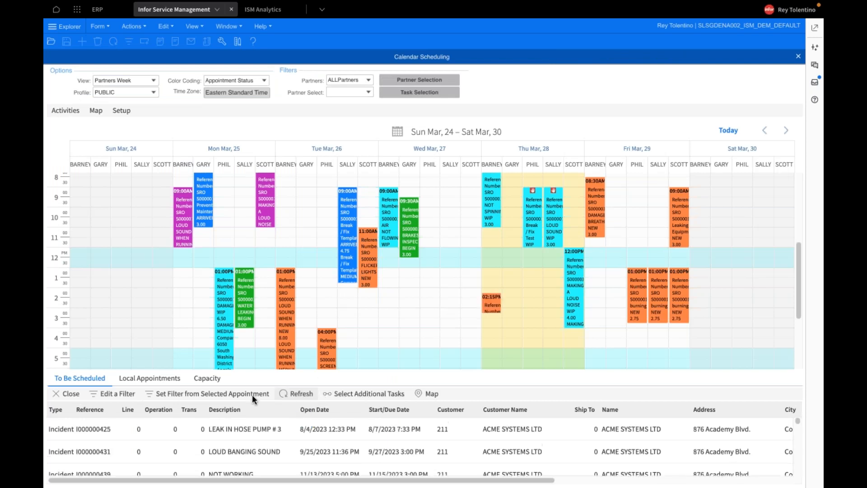
{"action": "left_click", "coordinate": [92, 409]}
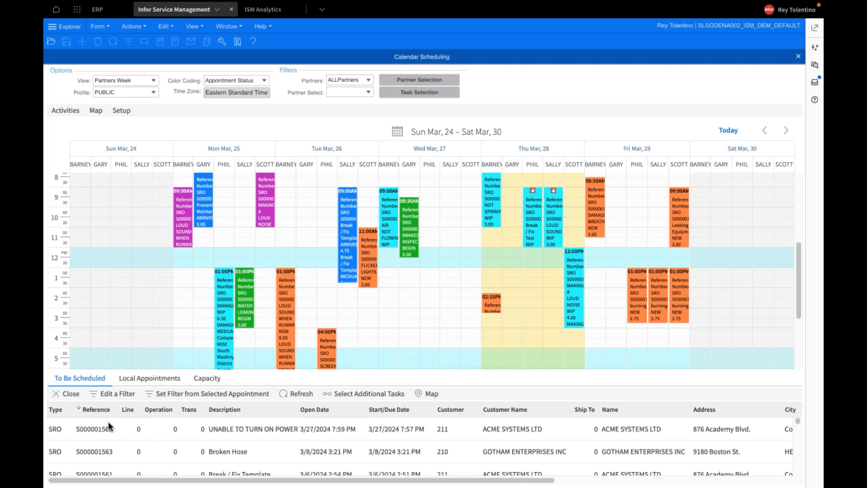
{"action": "left_click", "coordinate": [296, 391]}
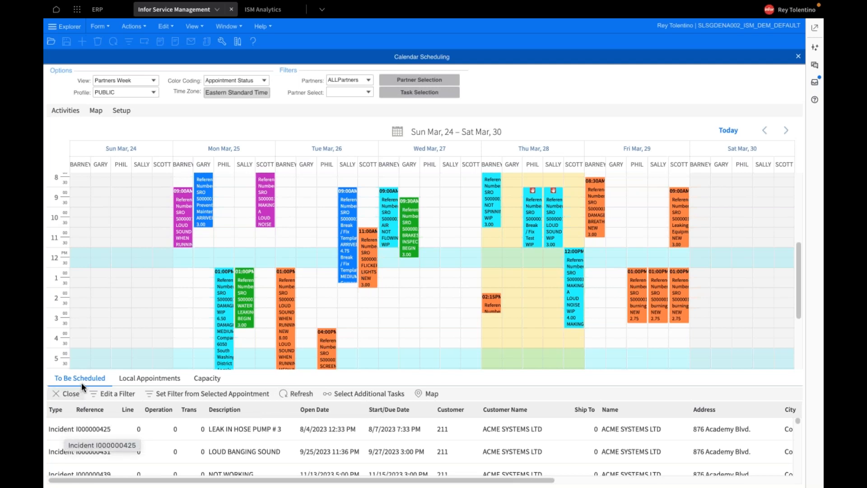
{"action": "scroll", "coordinate": [110, 421], "scroll_direction": "down", "scroll_amount": 1}
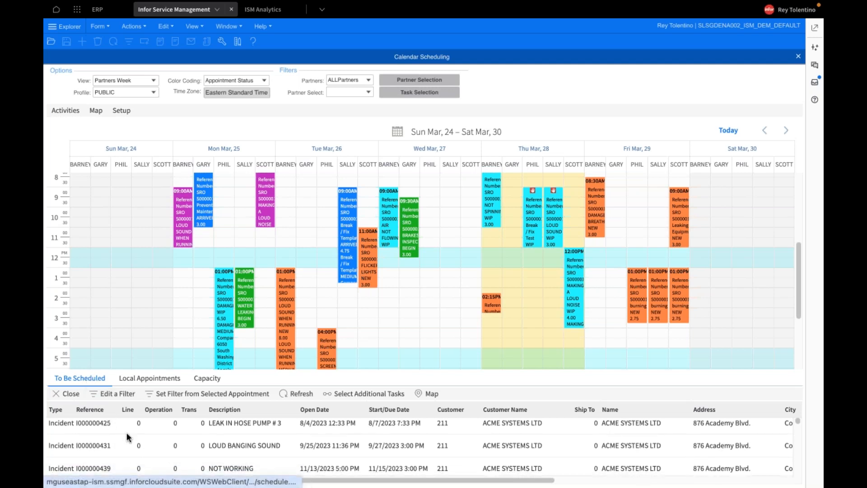
{"action": "scroll", "coordinate": [127, 433], "scroll_direction": "up", "scroll_amount": 1}
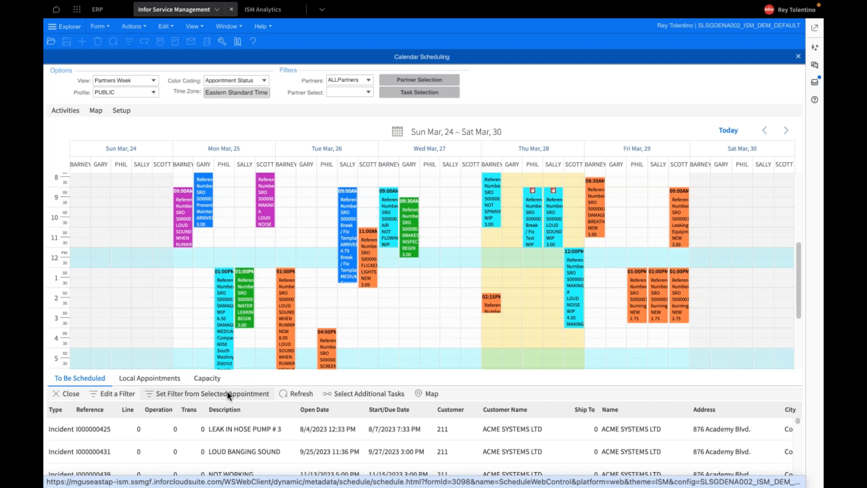
- Schedule the LEAK IN HOSE PUMP # 3 incident for partner BF on Fri Mar 29 at 1:00 PM and accept the appointment
{"action": "left_click", "coordinate": [80, 427]}
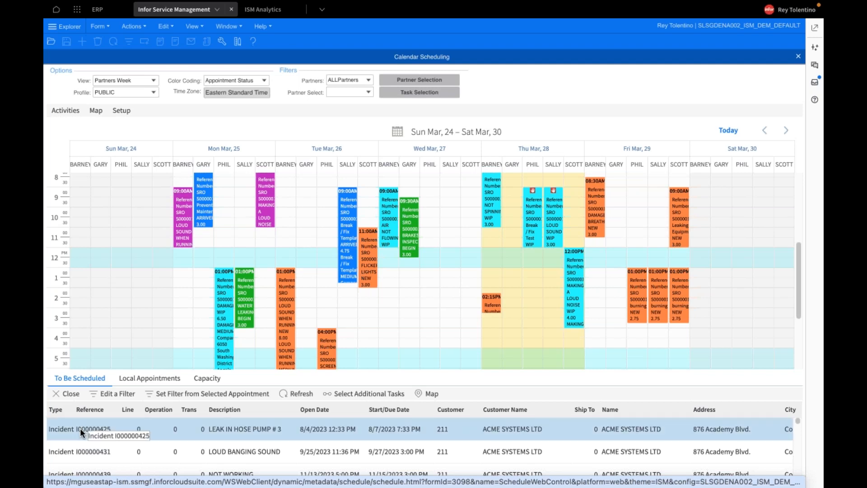
{"action": "left_click_drag", "start_coordinate": [276, 398], "coordinate": [594, 267]}
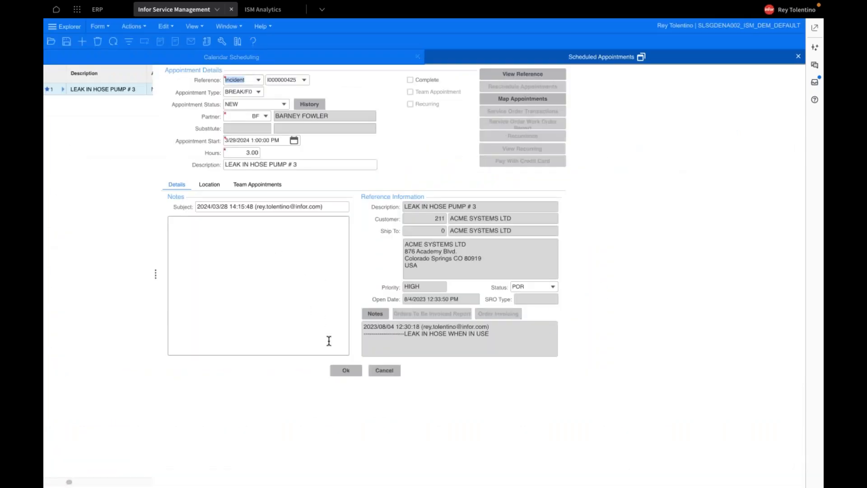
{"action": "left_click", "coordinate": [347, 372]}
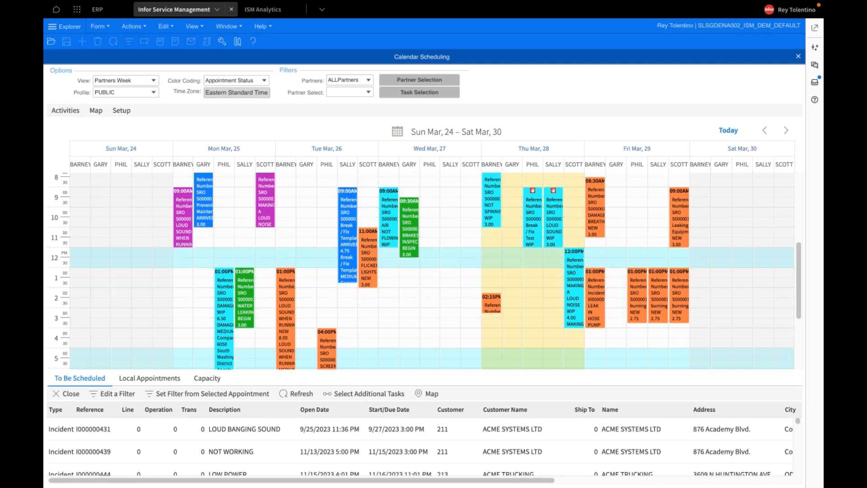
- Switch to the phone mirrored in Reflector and set the V3-LOAD BALANCE 1 check's Measured Value to .5 and Adjusted Value to 1
{"action": "mouse_move", "coordinate": [82, 3]}
{"action": "left_click", "coordinate": [83, 23]}
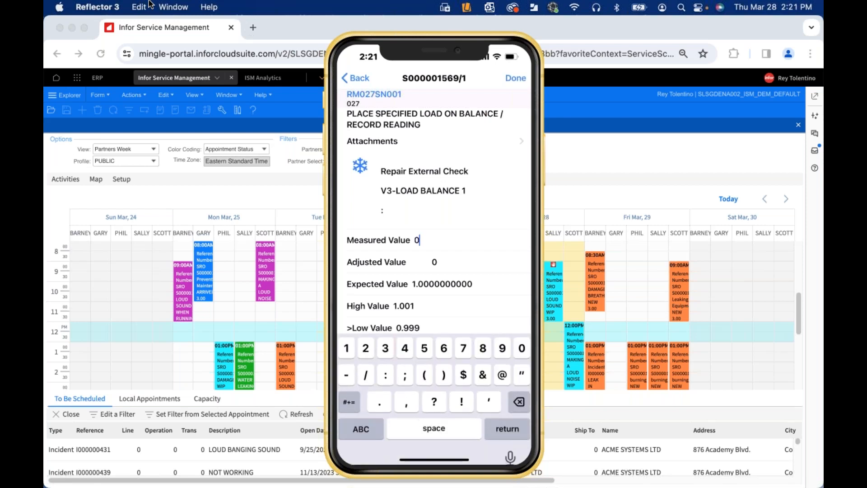
{"action": "key", "text": "BackSpace"}
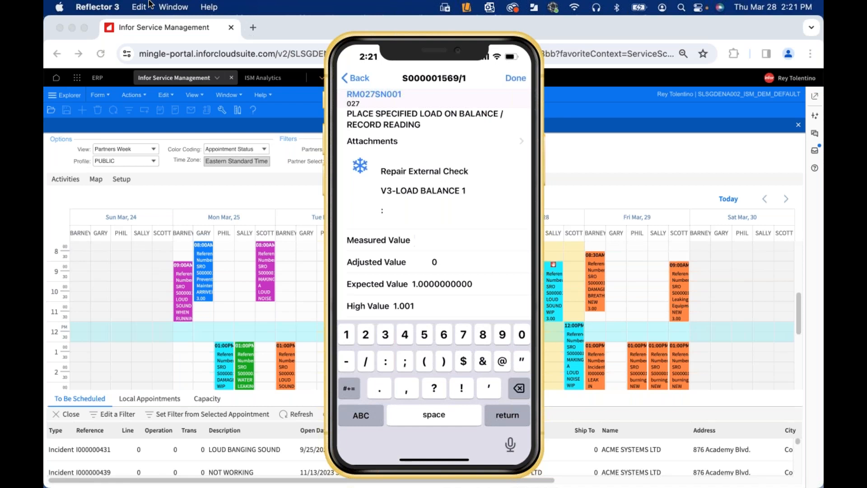
{"action": "type", "text": ".5"}
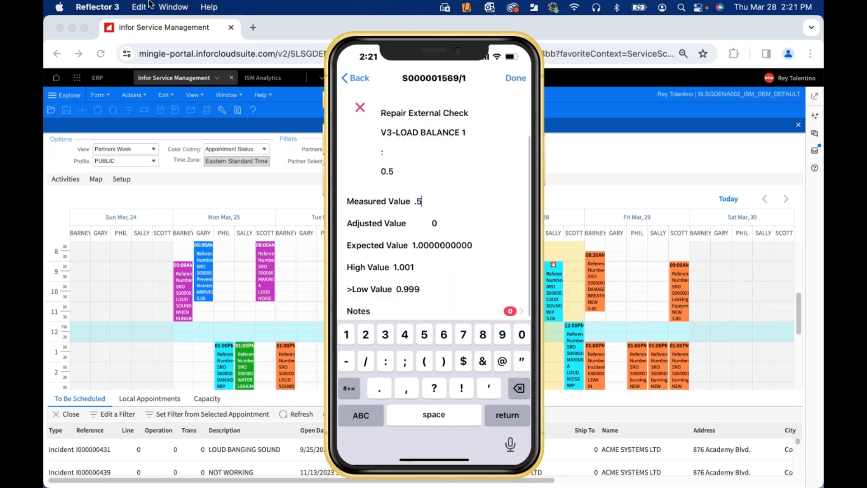
{"action": "key", "text": "BackSpace"}
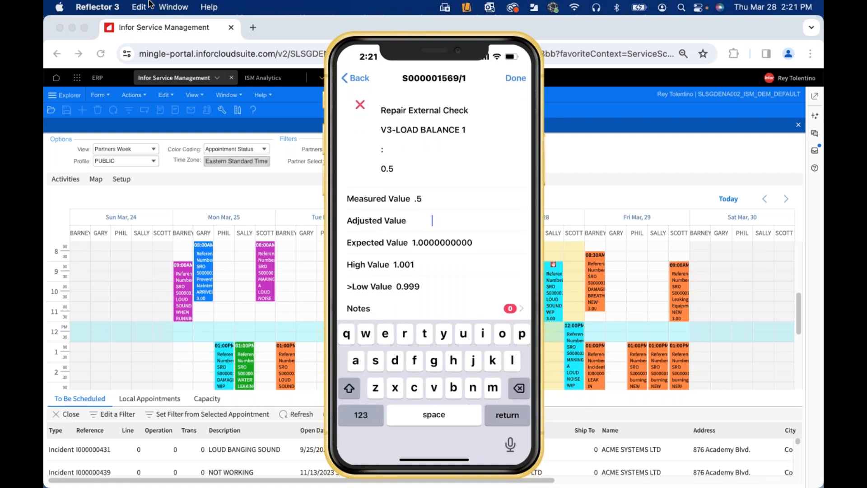
{"action": "type", "text": "1"}
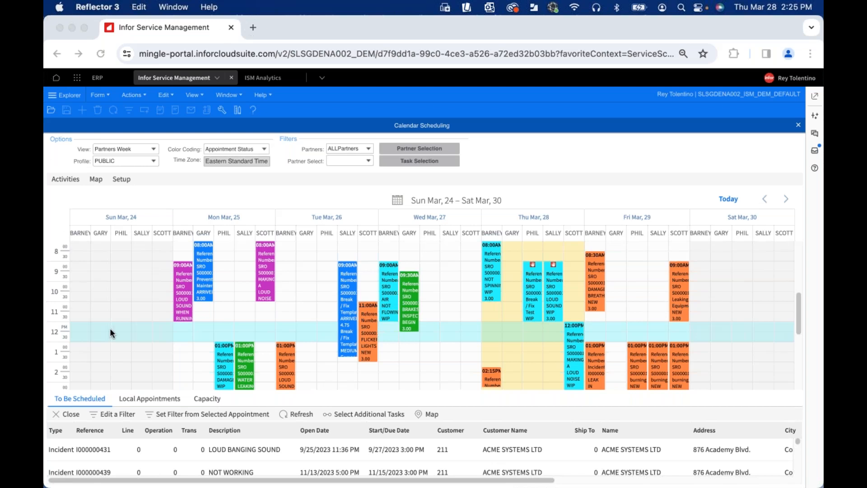
- Switch back to the browser's Calendar Scheduling form, make the window full screen and refresh the schedules
{"action": "right_click", "coordinate": [140, 240]}
{"action": "left_click", "coordinate": [159, 246]}
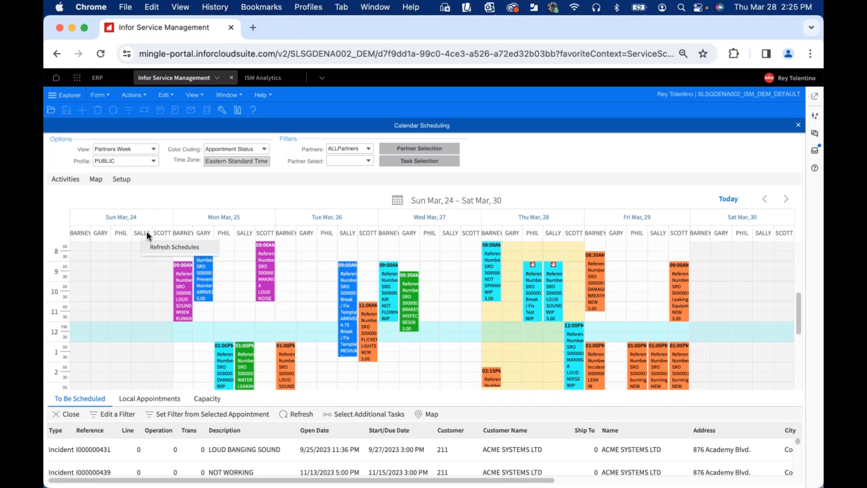
{"action": "left_click", "coordinate": [86, 28]}
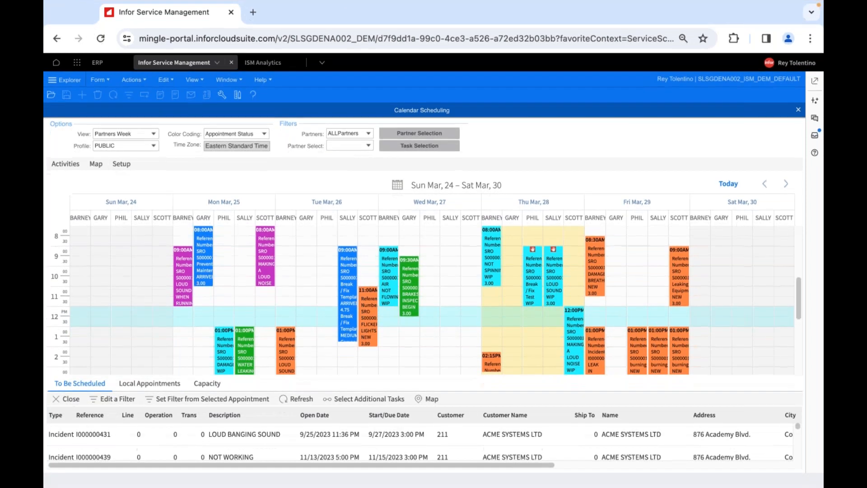
{"action": "left_click", "coordinate": [119, 110]}
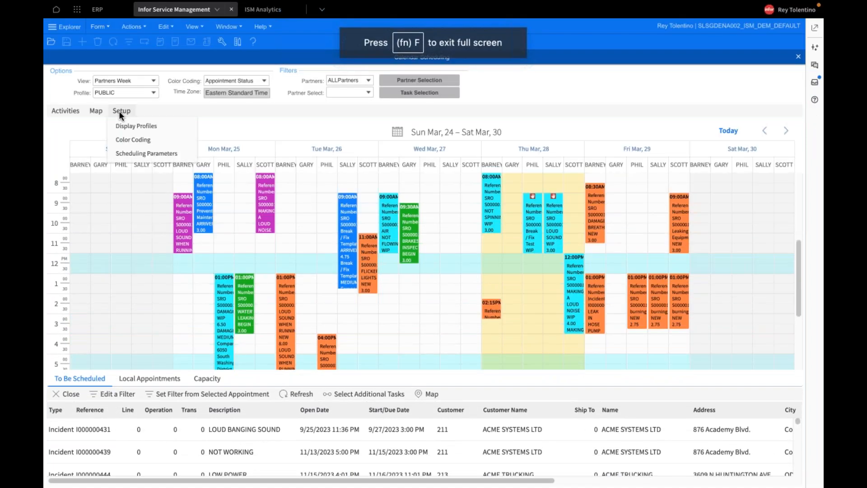
{"action": "right_click", "coordinate": [126, 192]}
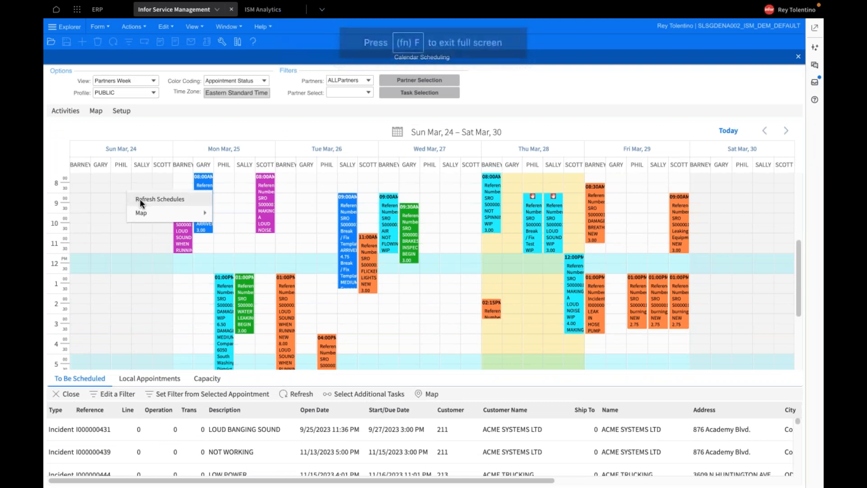
{"action": "left_click", "coordinate": [141, 199]}
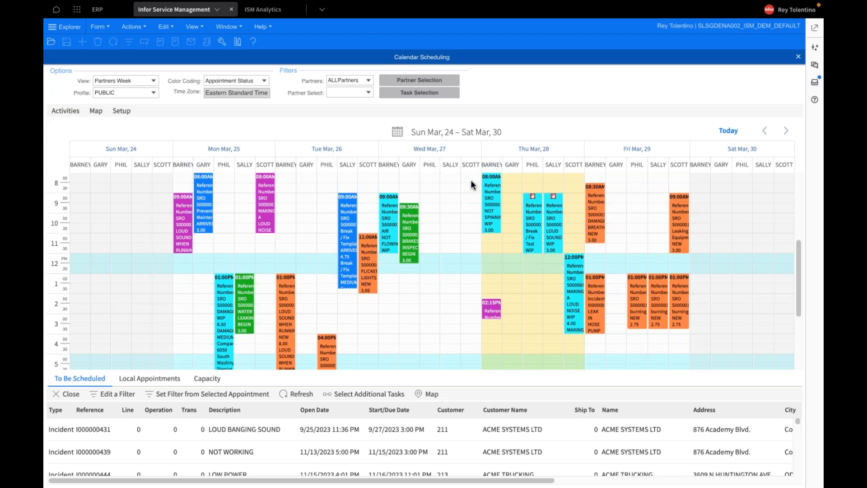
- Filter the form list for SERVICE ORDERS and open the Service Orders form
{"action": "left_click", "coordinate": [104, 31]}
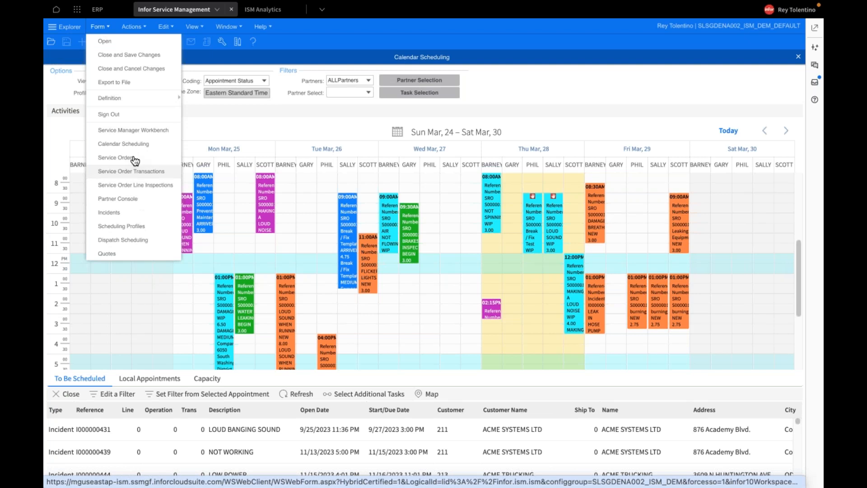
{"action": "left_click", "coordinate": [119, 41]}
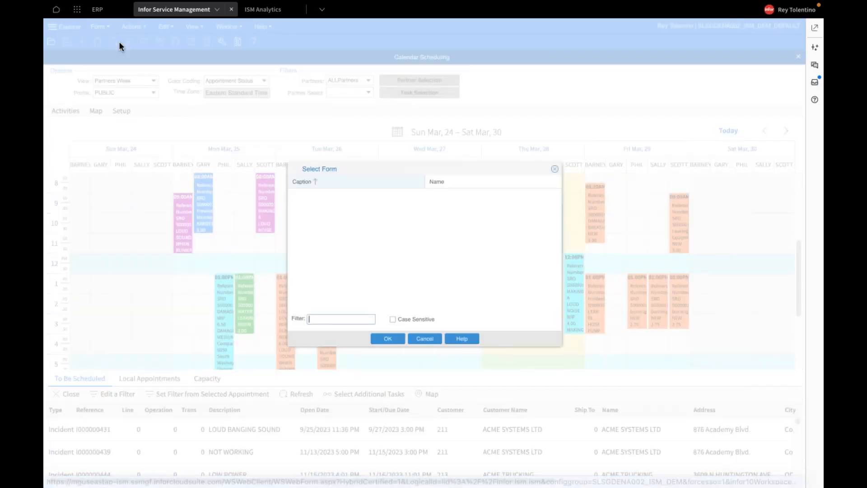
{"action": "type", "text": "SERVICE"}
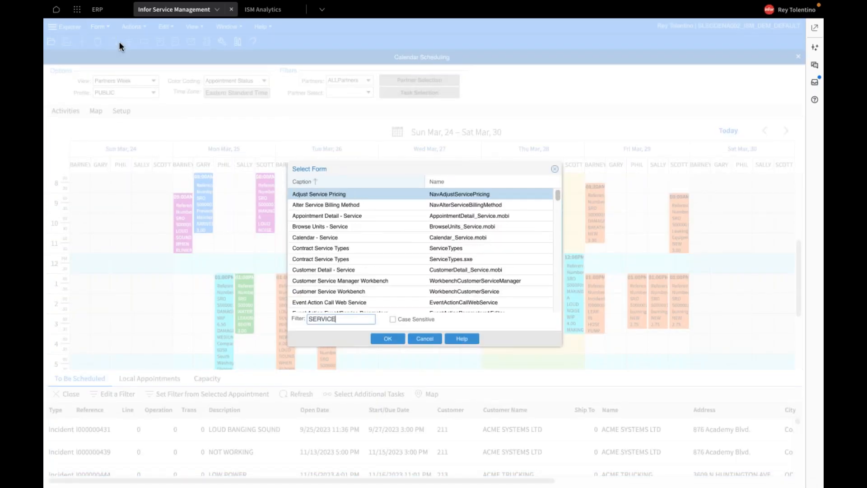
{"action": "type", "text": " ORDERS"}
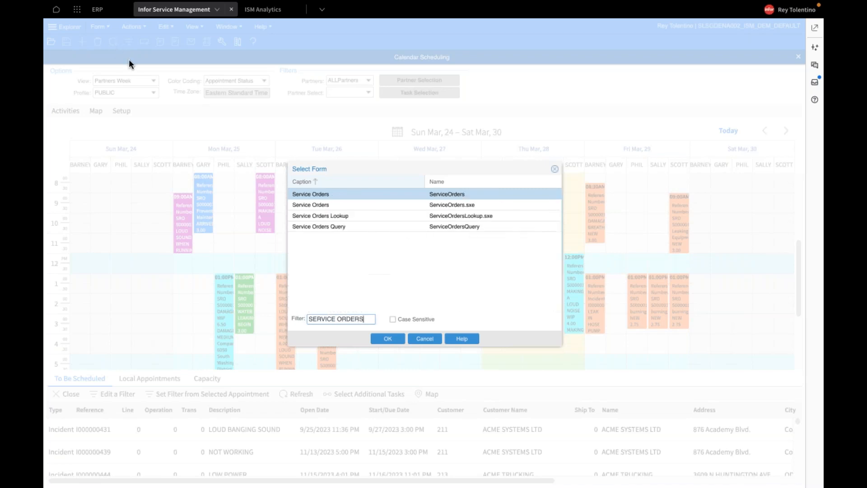
{"action": "left_click", "coordinate": [317, 193]}
{"action": "left_click", "coordinate": [398, 342]}
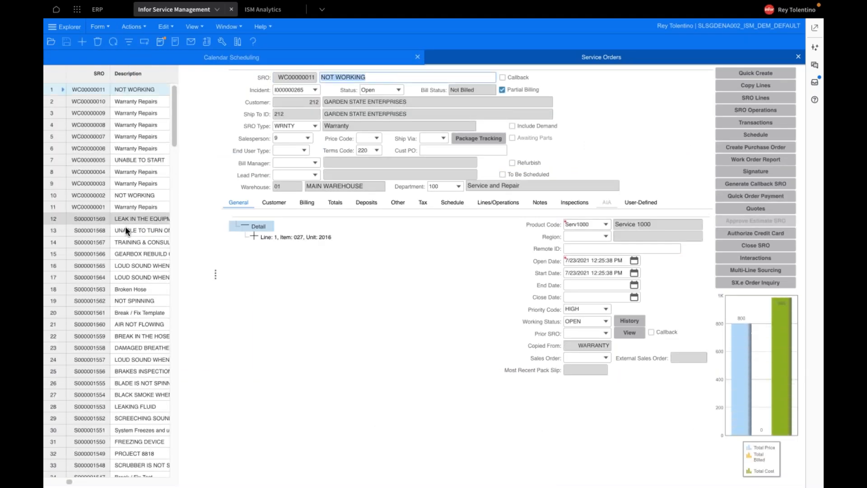
- Review the material and labor transactions and the attached document of the LEAK IN THE EQUIPMENT WHEN RUNNING service order
{"action": "left_click", "coordinate": [126, 219]}
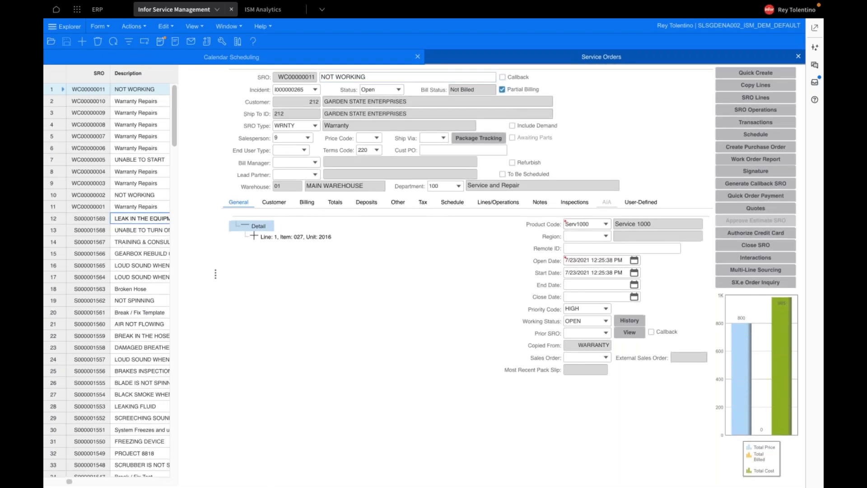
{"action": "mouse_move", "coordinate": [745, 347]}
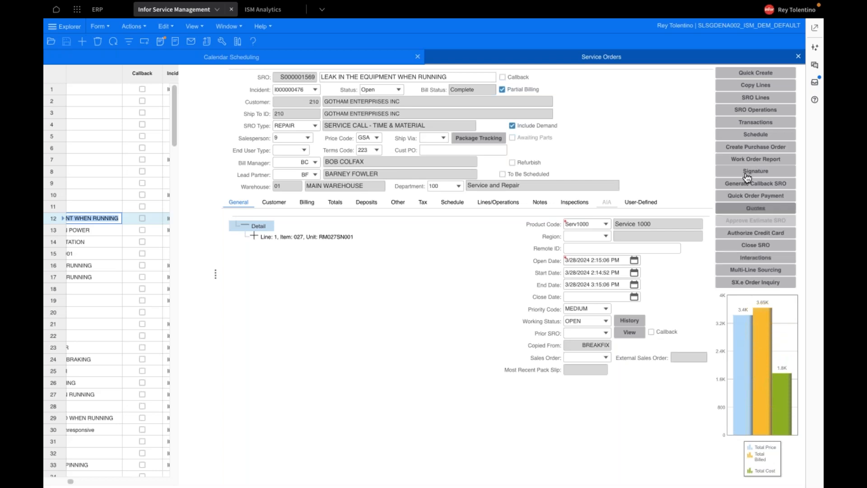
{"action": "left_click", "coordinate": [744, 123]}
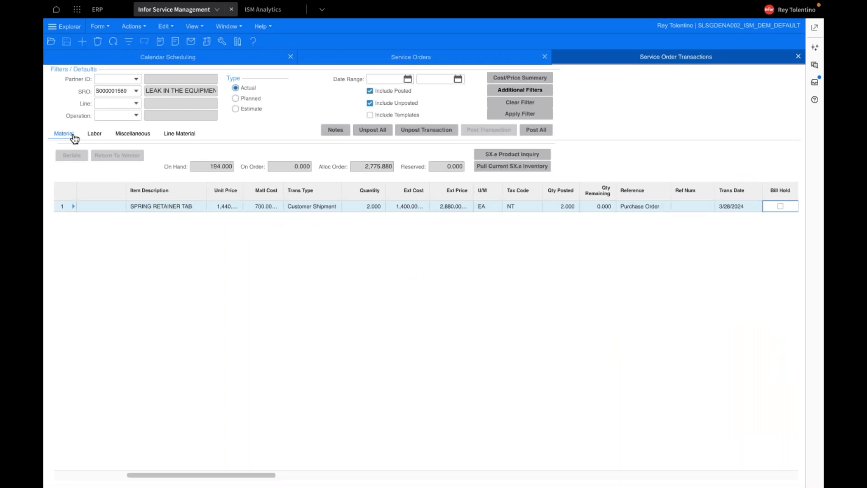
{"action": "left_click", "coordinate": [92, 135]}
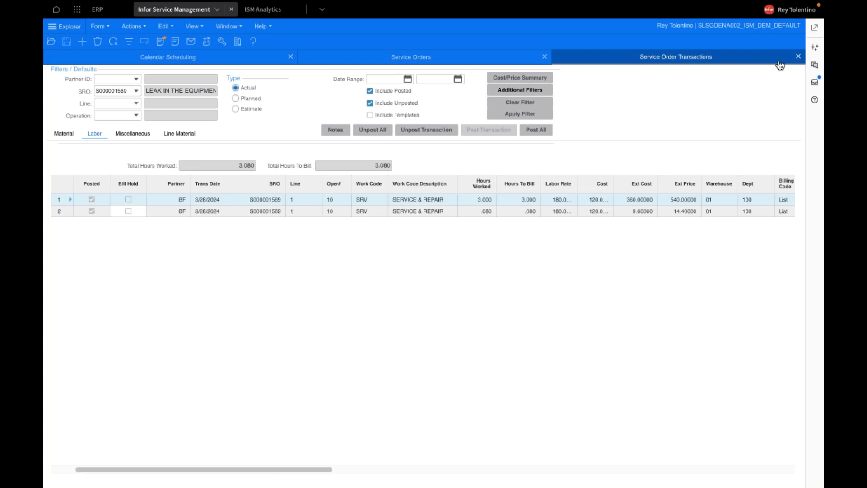
{"action": "left_click", "coordinate": [798, 56]}
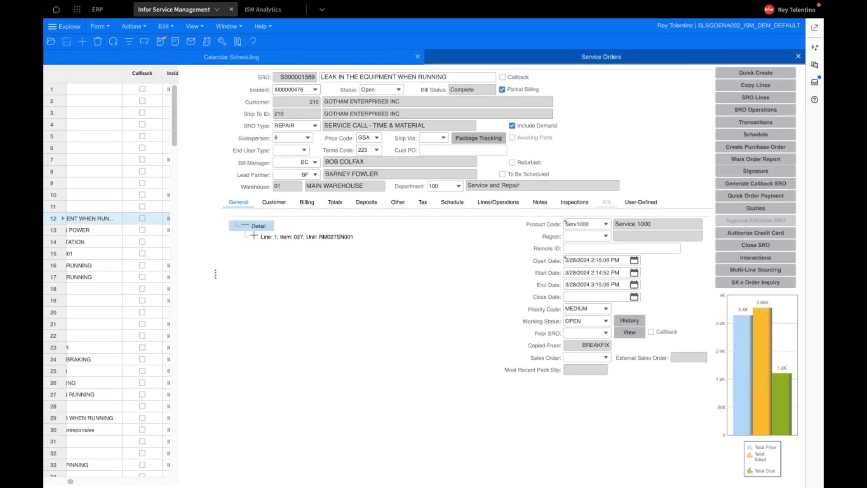
{"action": "left_click", "coordinate": [176, 43]}
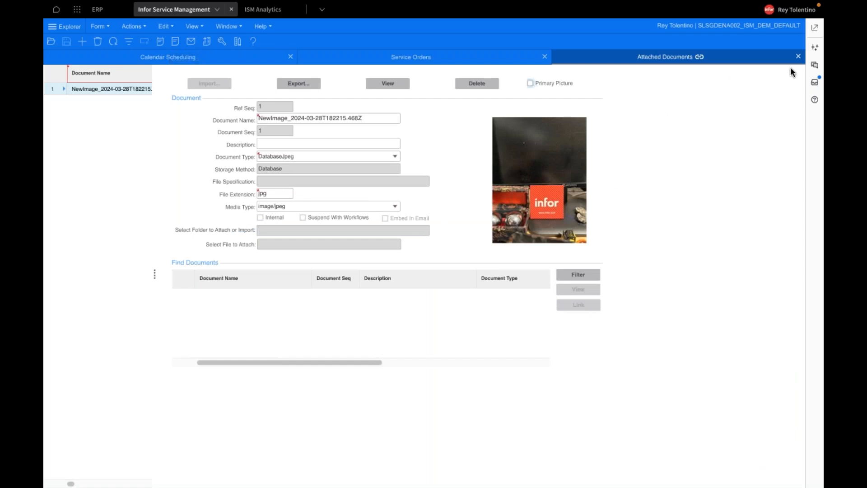
{"action": "left_click", "coordinate": [799, 56]}
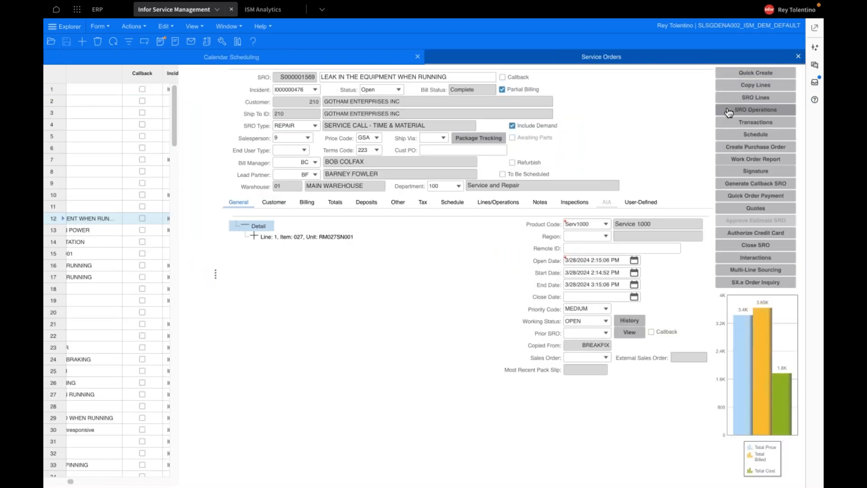
- Check the service order's Cost/Price Summary with the SRO totals shown as Cost and as Margin %, and return to the order
{"action": "left_click", "coordinate": [725, 122]}
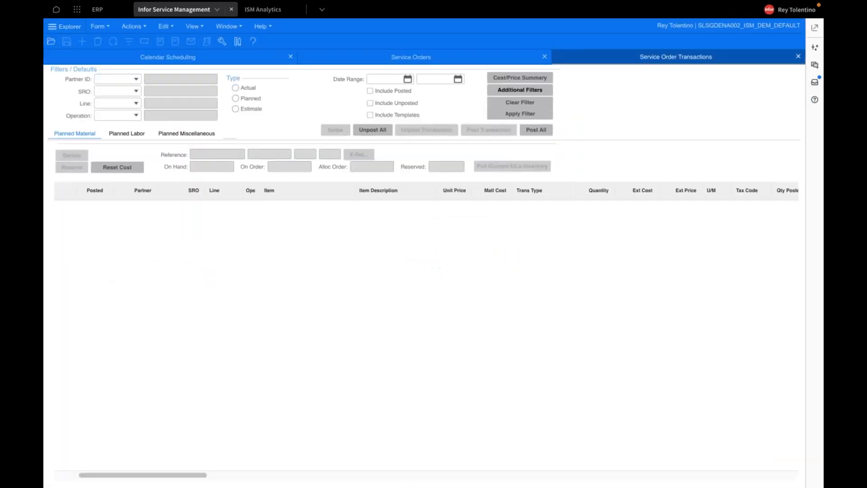
{"action": "left_click", "coordinate": [498, 80]}
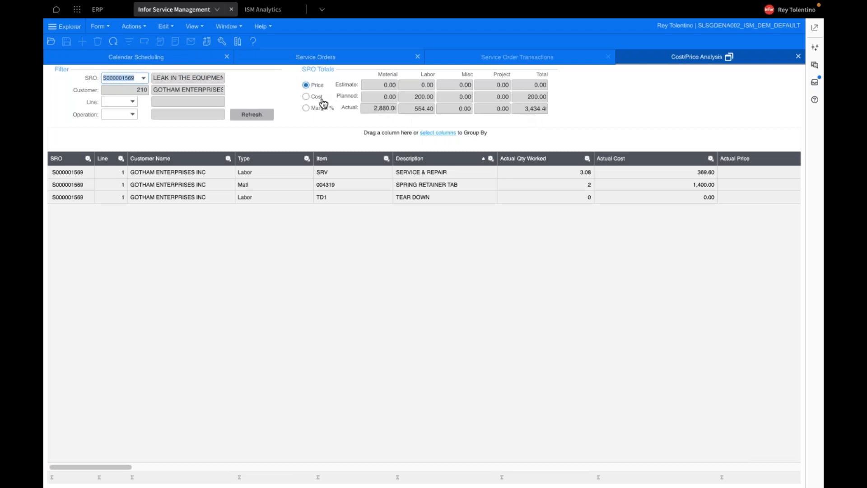
{"action": "left_click", "coordinate": [308, 95]}
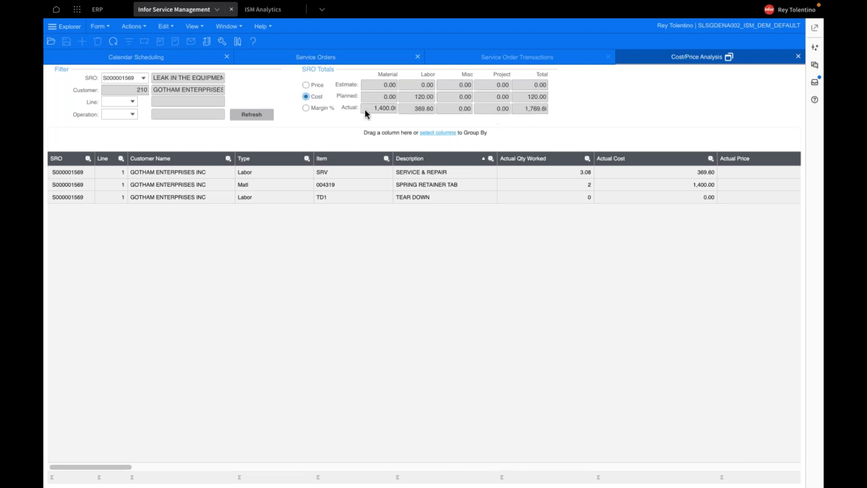
{"action": "left_click", "coordinate": [307, 109]}
{"action": "left_click", "coordinate": [798, 56]}
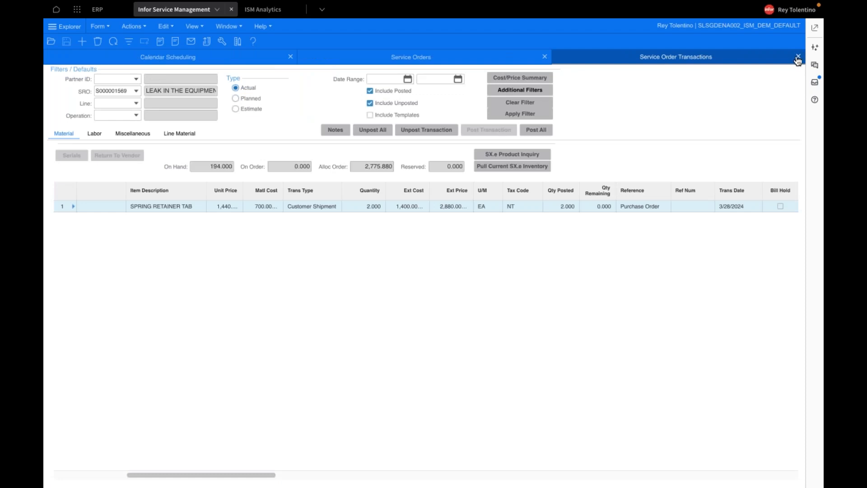
{"action": "left_click", "coordinate": [799, 57]}
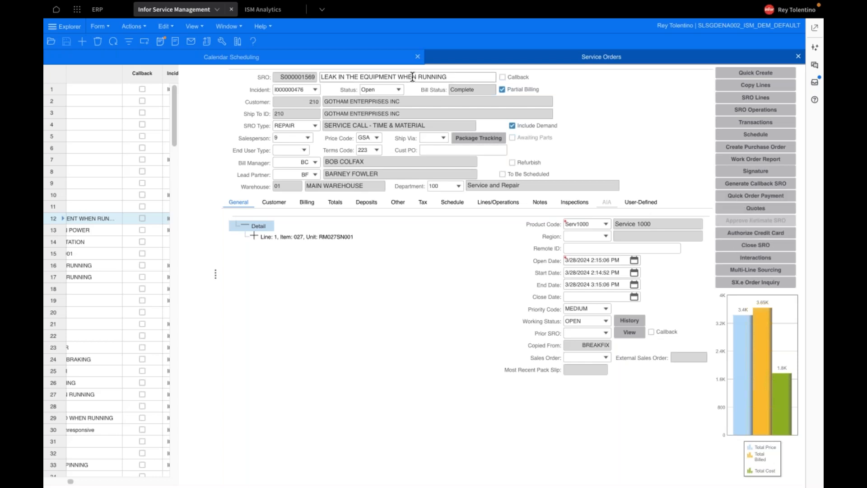
- Run the SX.e Order Inquiry for the service order and examine the Line Detail of the matching order with suffix 00
{"action": "left_click", "coordinate": [757, 284]}
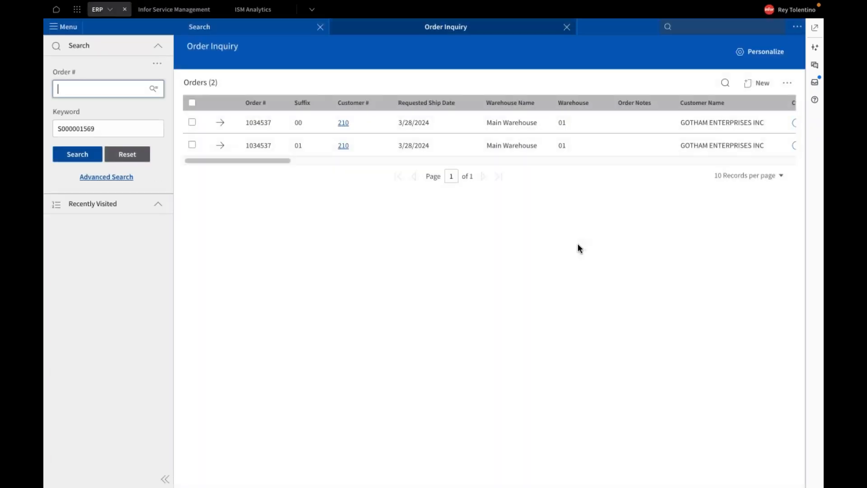
{"action": "left_click", "coordinate": [84, 157]}
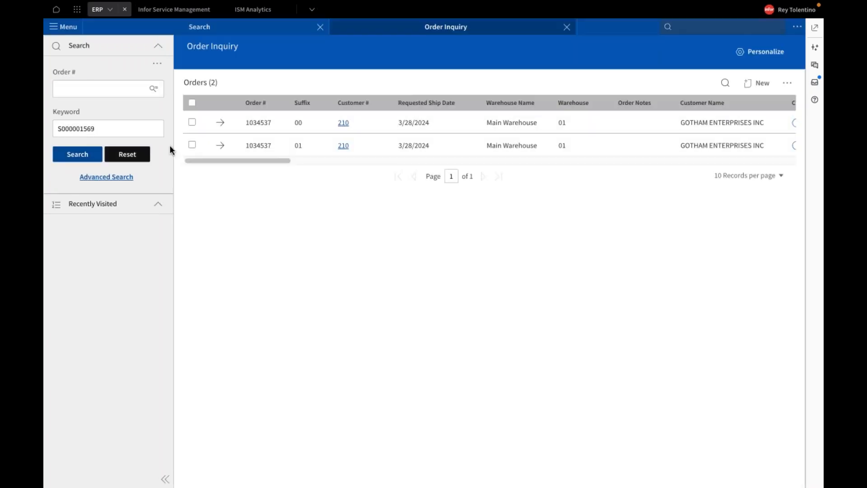
{"action": "left_click", "coordinate": [224, 119]}
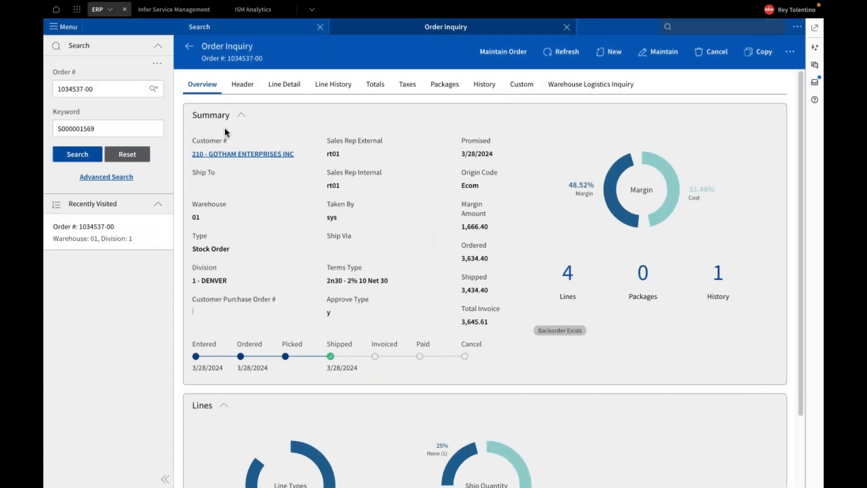
{"action": "left_click", "coordinate": [284, 85]}
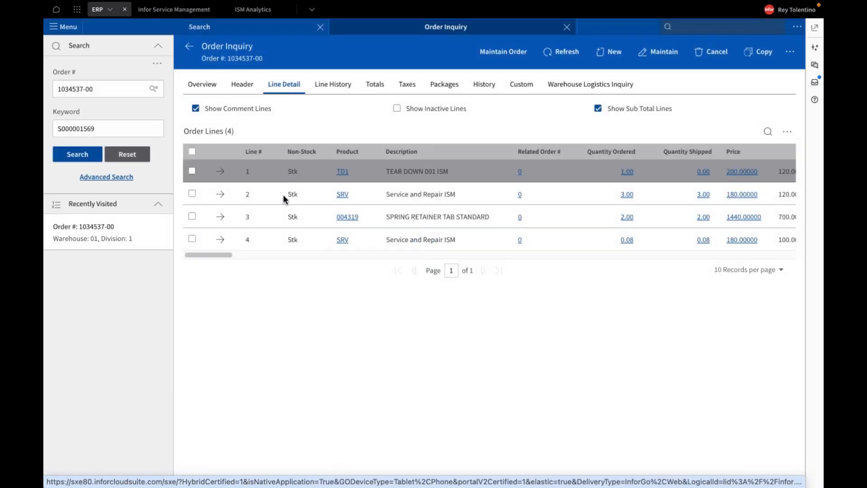
{"action": "left_click", "coordinate": [108, 89]}
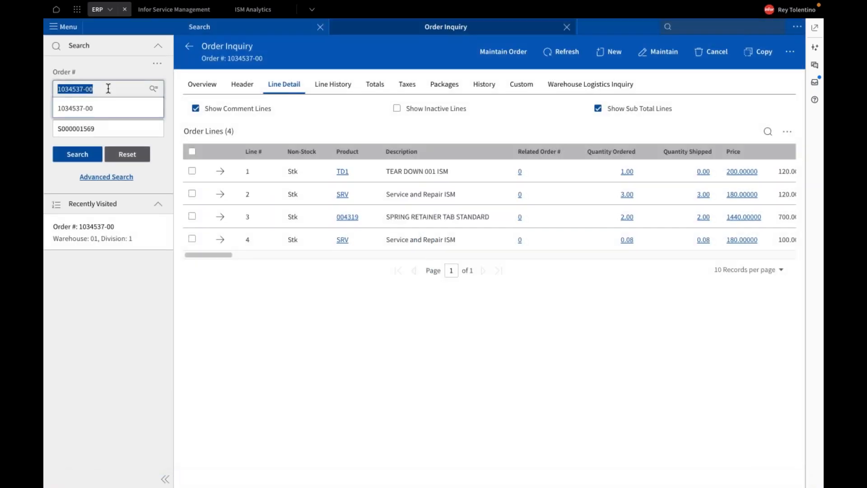
{"action": "left_click", "coordinate": [101, 130]}
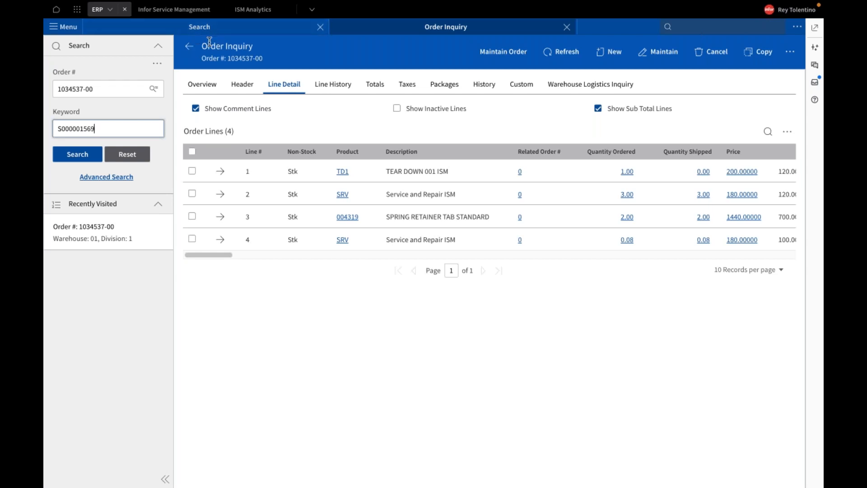
- Switch to ISM Analytics, open the Infor Service Management Analytics KPIs and drill into the Service Orders Margin % KPI
{"action": "left_click", "coordinate": [145, 11]}
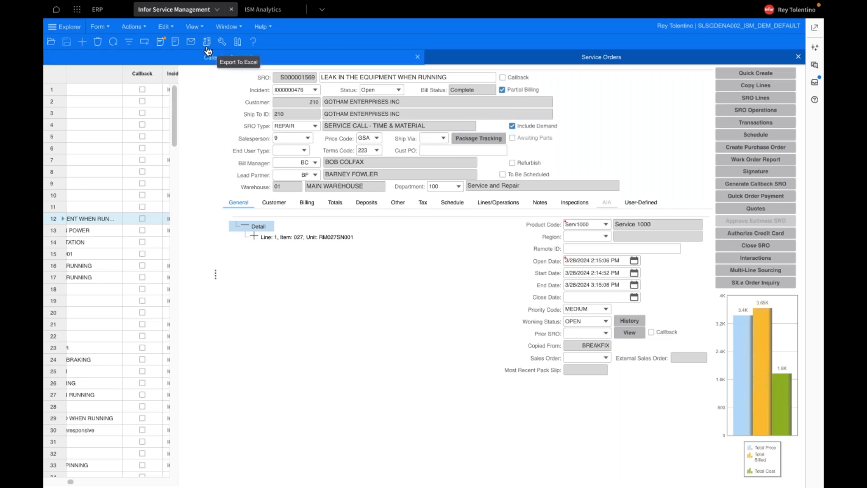
{"action": "left_click", "coordinate": [263, 11]}
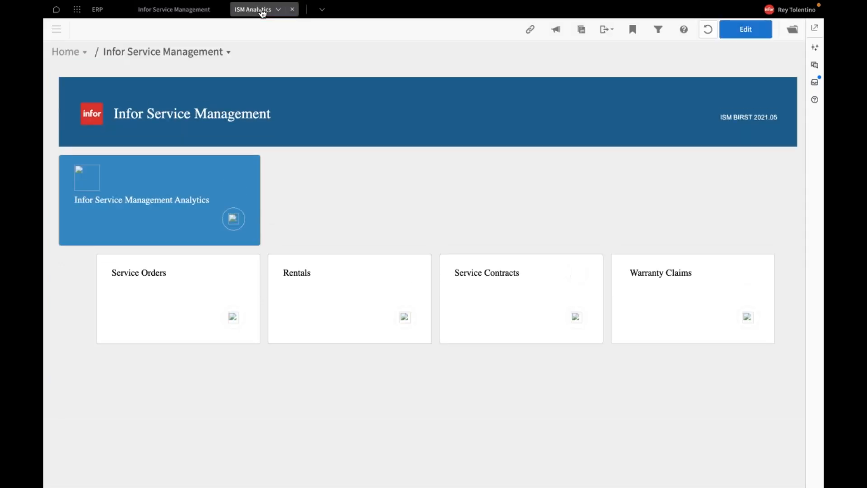
{"action": "left_click", "coordinate": [144, 201]}
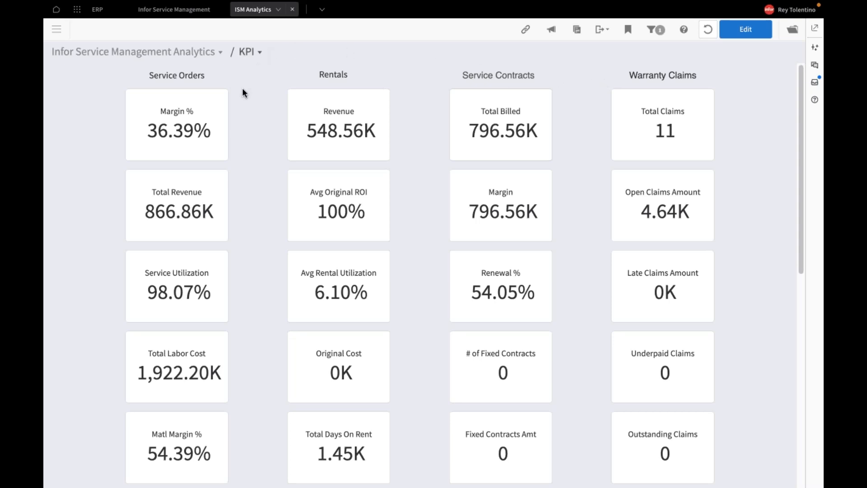
{"action": "left_click", "coordinate": [193, 120]}
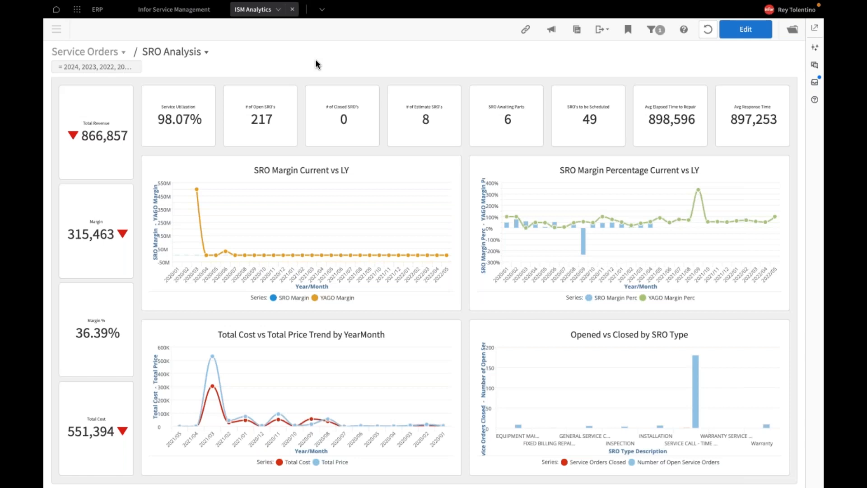
- View the SRO Summary dashboard of the Service Orders collection, followed by its Labor Analysis dashboard
{"action": "left_click", "coordinate": [206, 52]}
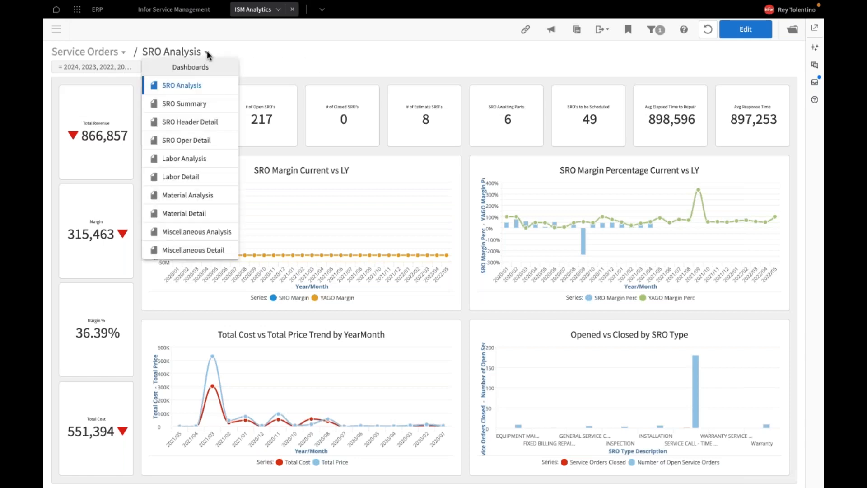
{"action": "left_click", "coordinate": [271, 50]}
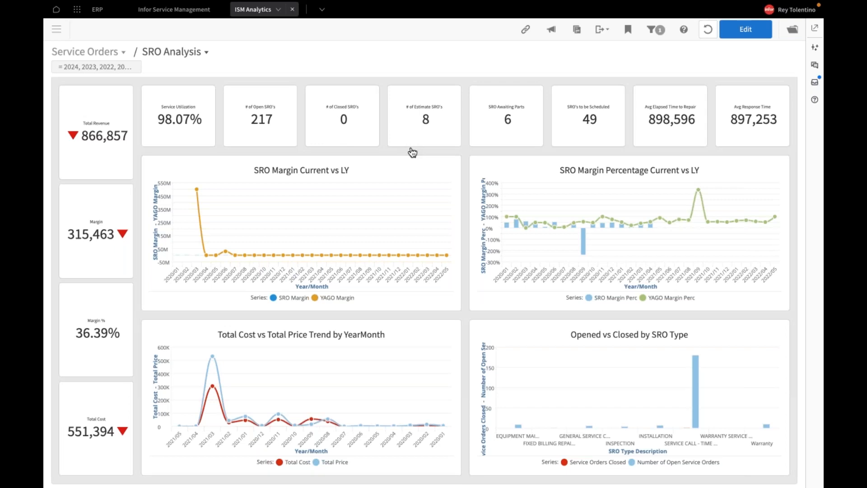
{"action": "left_click", "coordinate": [205, 53]}
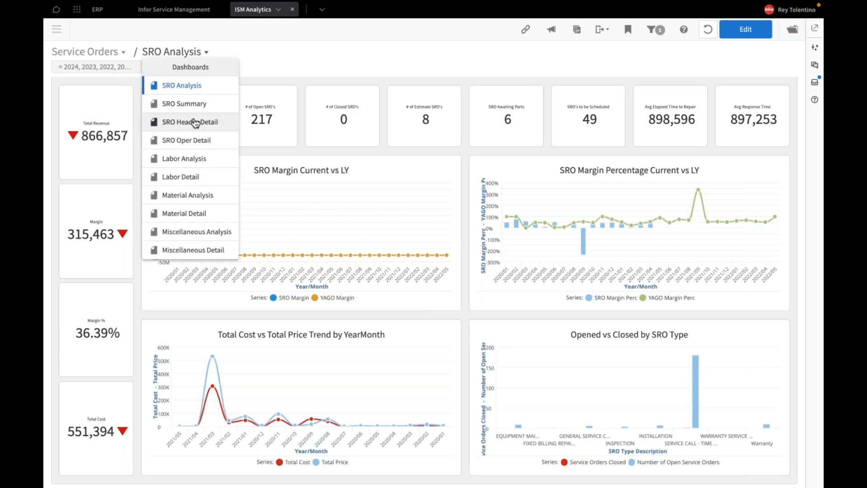
{"action": "left_click", "coordinate": [187, 103]}
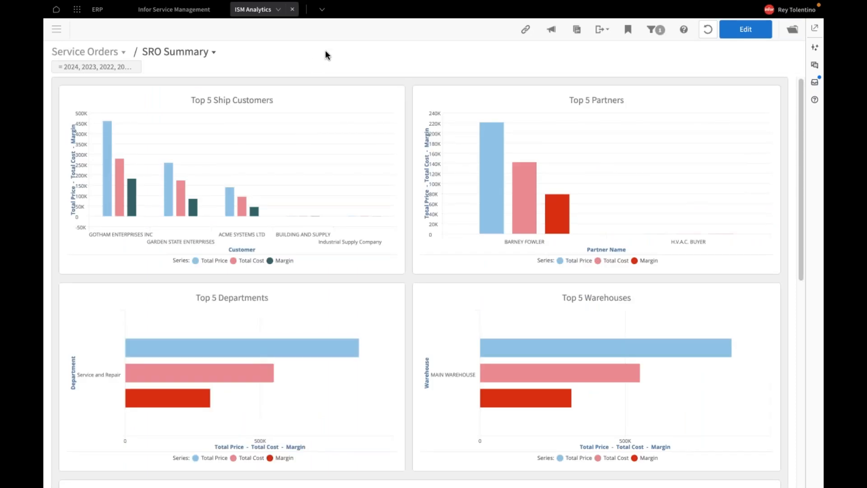
{"action": "left_click", "coordinate": [213, 52]}
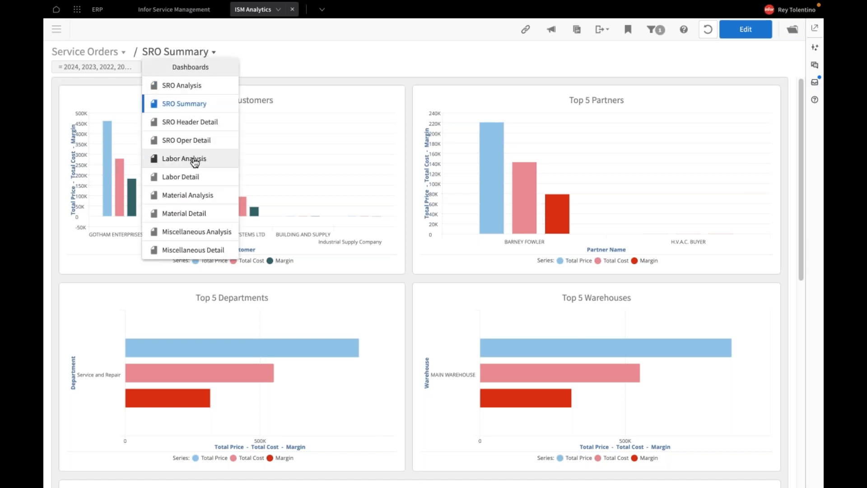
{"action": "left_click", "coordinate": [194, 159]}
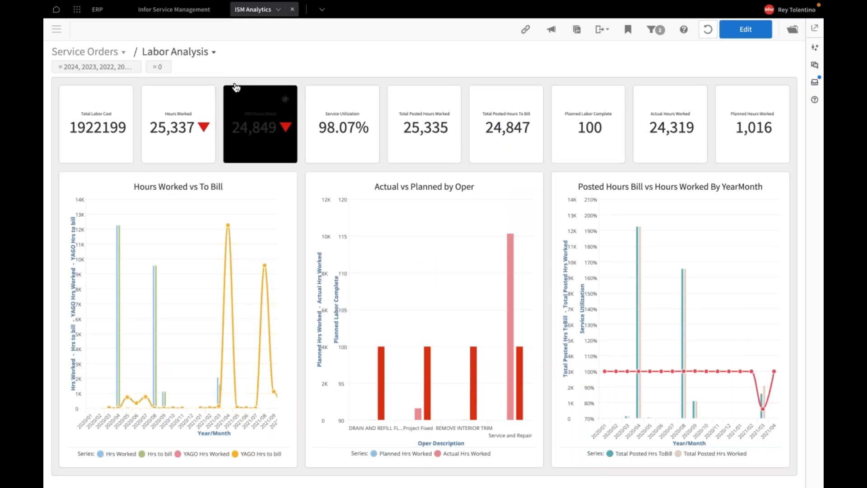
- Show the Material Analysis dashboard and drill into Total Matl Revenue to view the Detail Material Report
{"action": "left_click", "coordinate": [213, 53]}
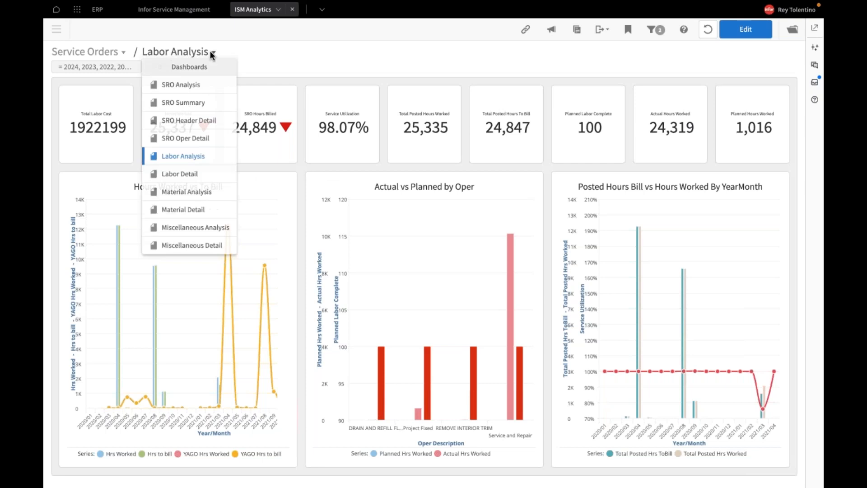
{"action": "left_click", "coordinate": [186, 196]}
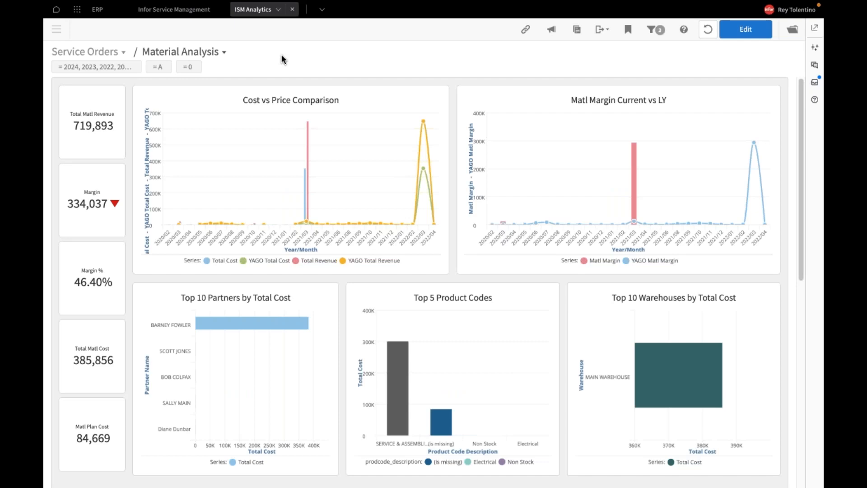
{"action": "left_click", "coordinate": [85, 136]}
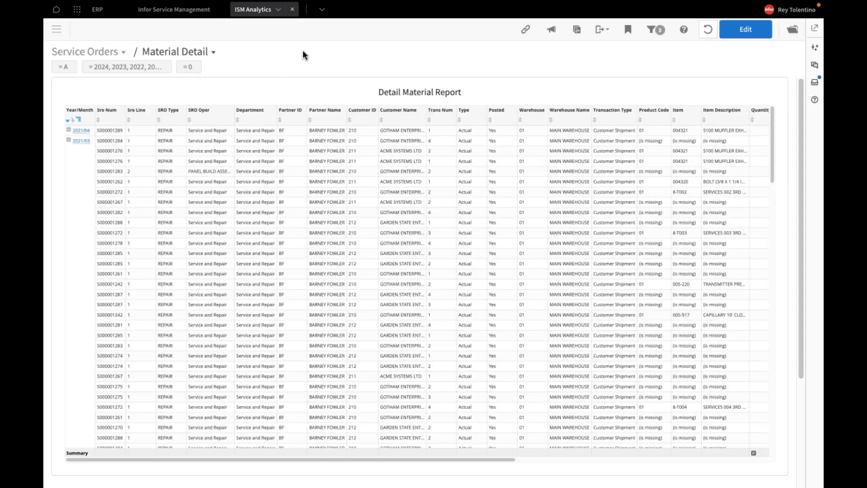
- Go to the analytics Home collection, view the Infor Service Management Analytics KPIs and return to Home
{"action": "left_click", "coordinate": [123, 52]}
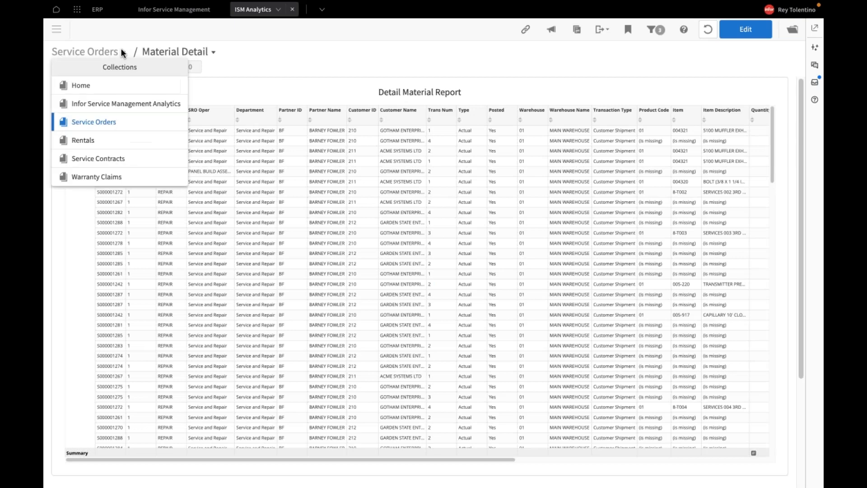
{"action": "left_click", "coordinate": [105, 90]}
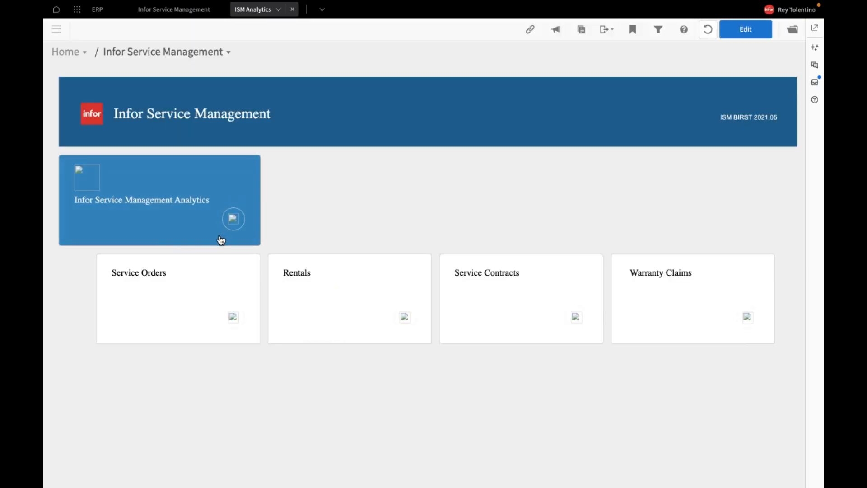
{"action": "left_click", "coordinate": [189, 218]}
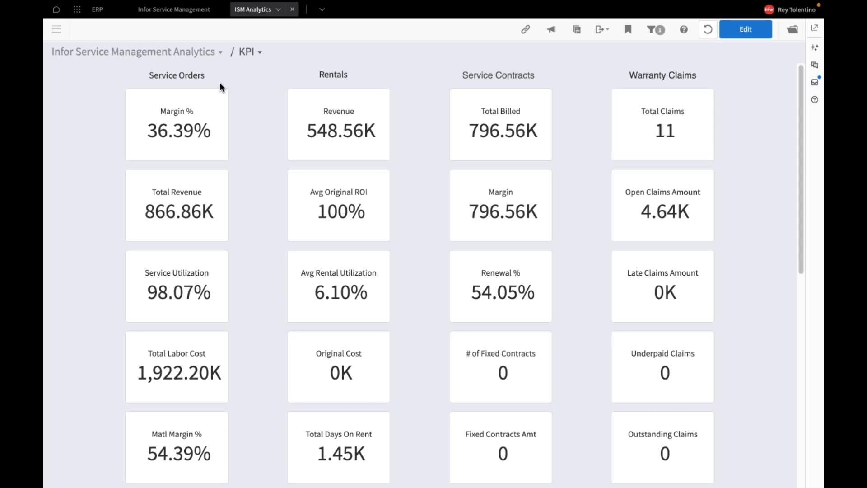
{"action": "left_click", "coordinate": [124, 54]}
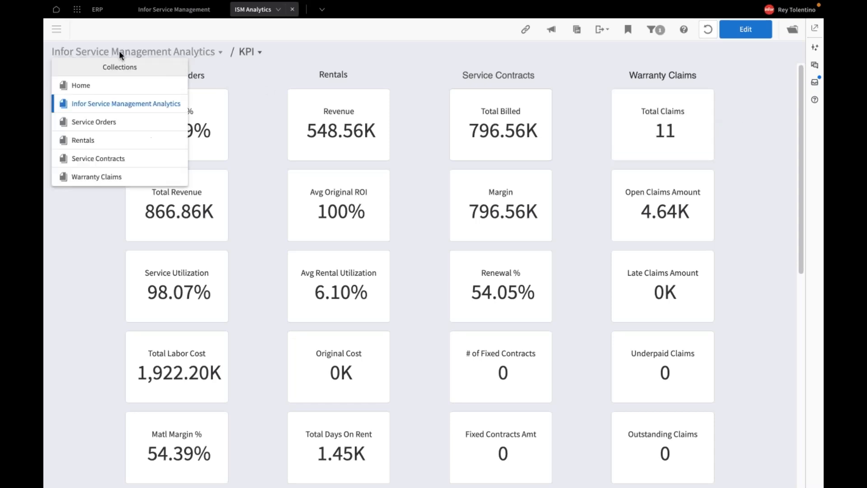
{"action": "left_click", "coordinate": [100, 86]}
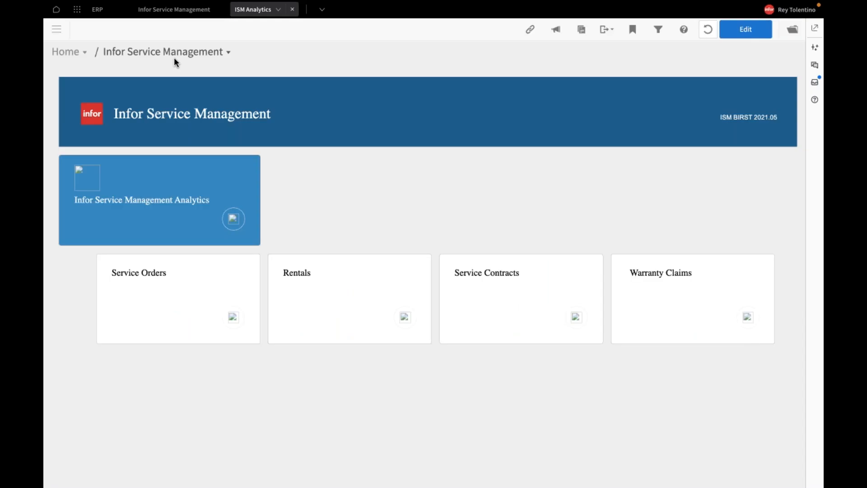
- Switch back to Infor Service Management and show the Calendar Scheduling form
{"action": "left_click", "coordinate": [171, 15]}
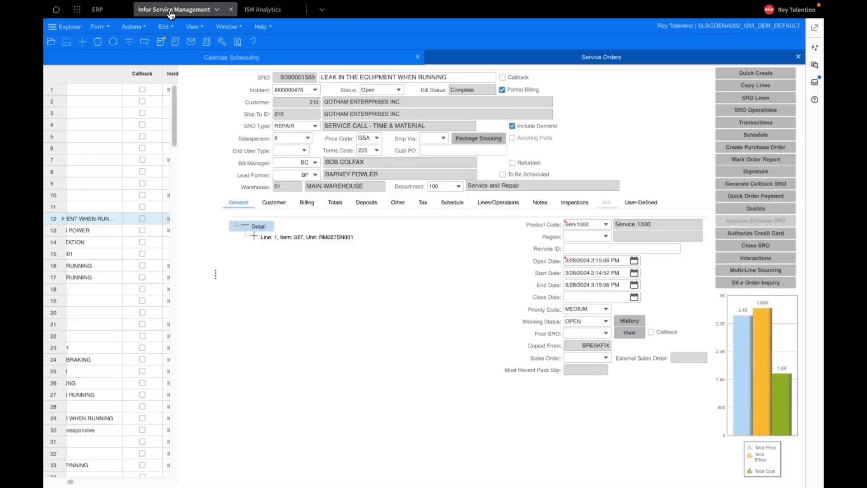
{"action": "left_click", "coordinate": [197, 62]}
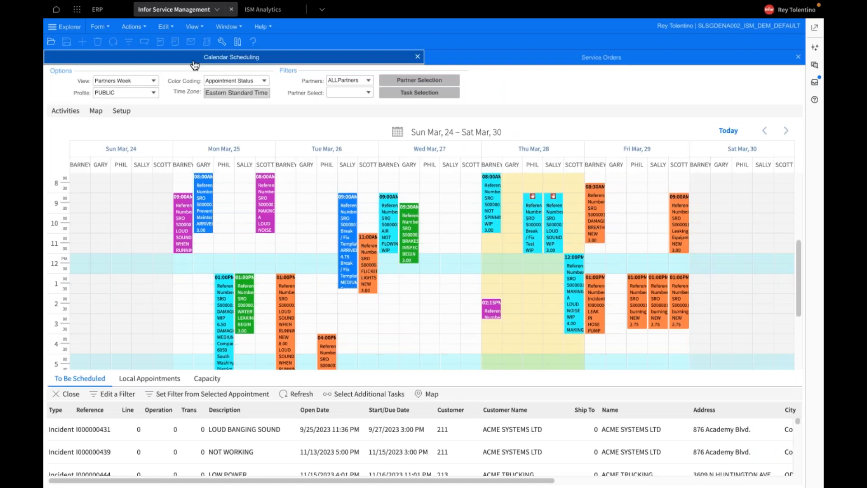